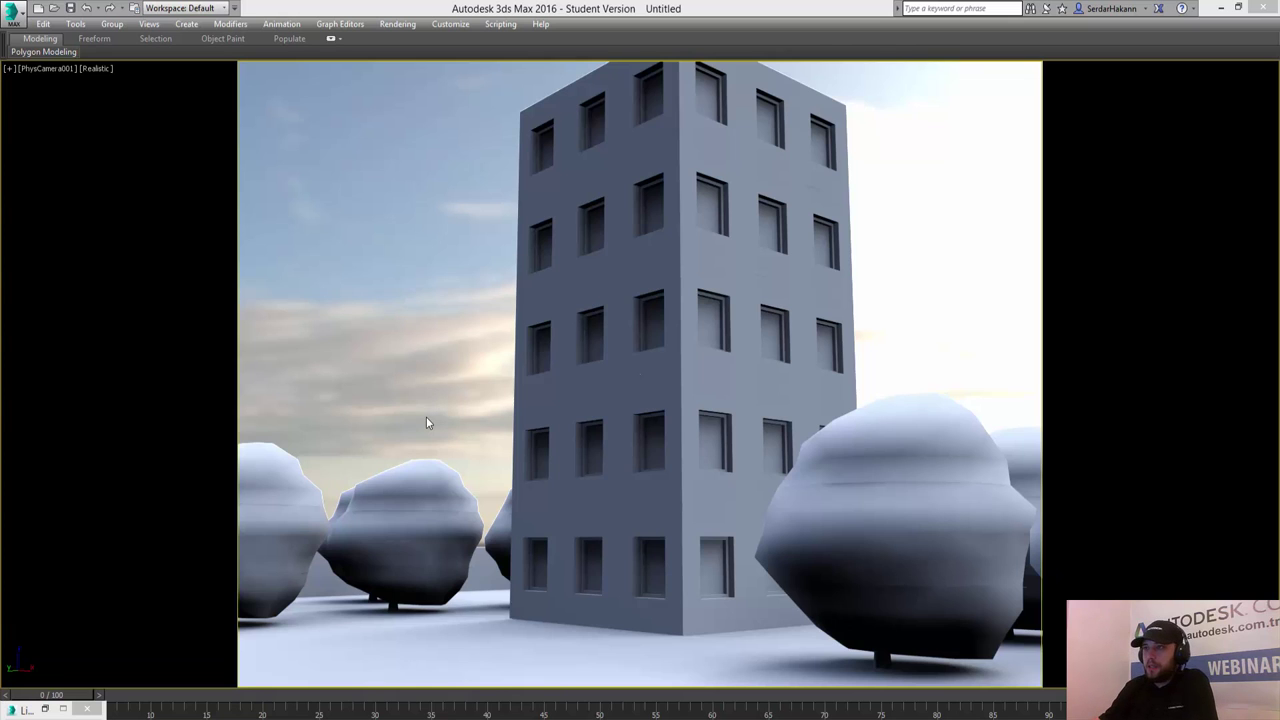
Open the Rendered Frame Window, inspect the PhysCamera001 draft render full-screen, then minimize it.
{"action": "left_click", "coordinate": [388, 24]}
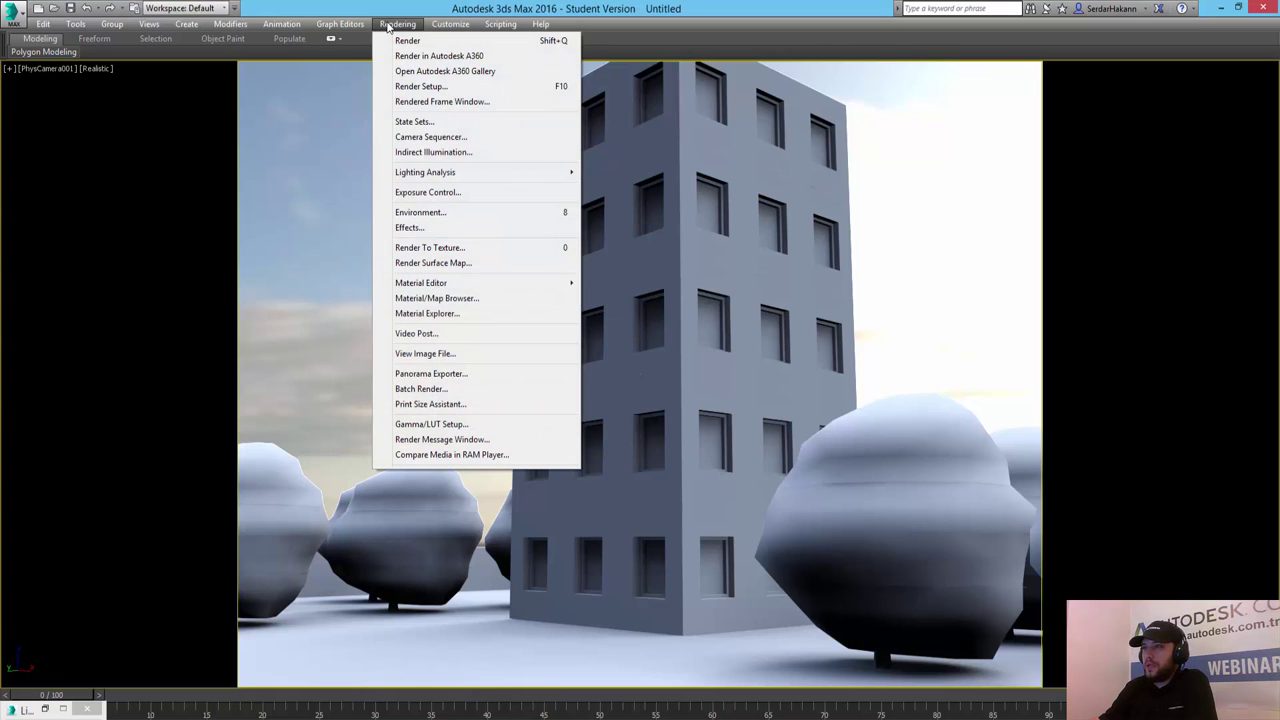
{"action": "left_click", "coordinate": [457, 101]}
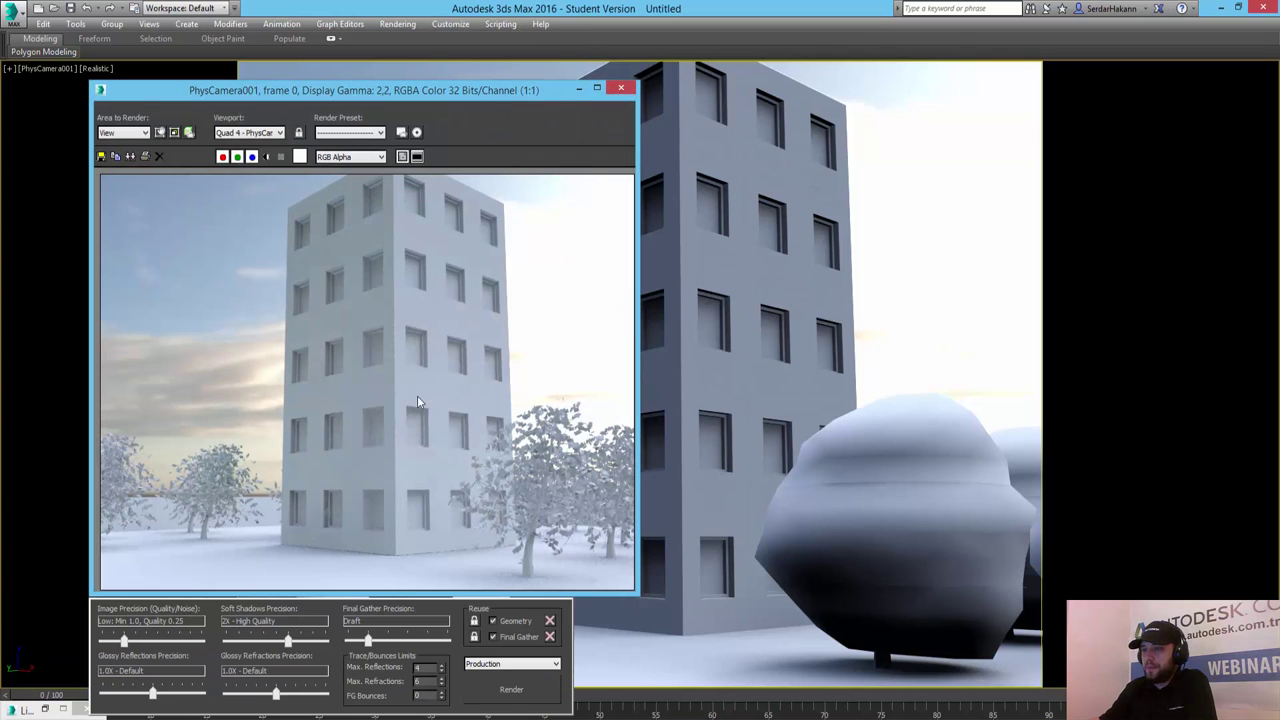
{"action": "double_click", "coordinate": [381, 90]}
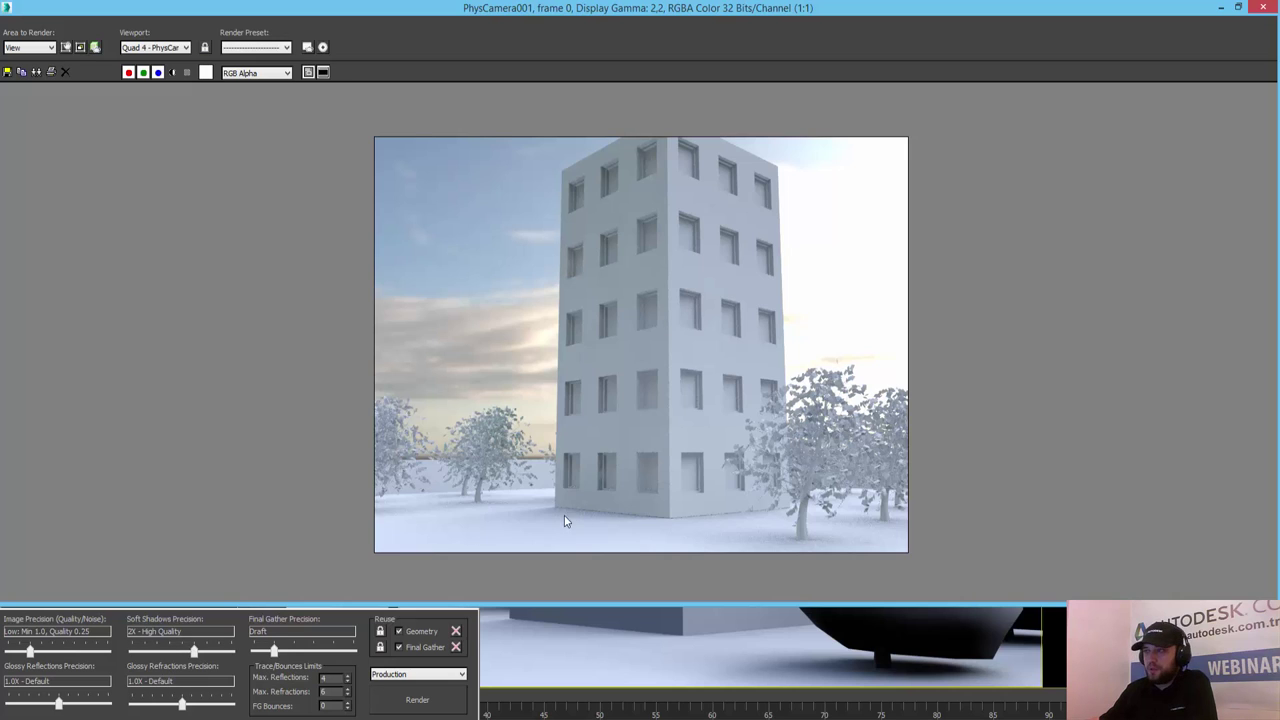
{"action": "left_click", "coordinate": [1221, 10]}
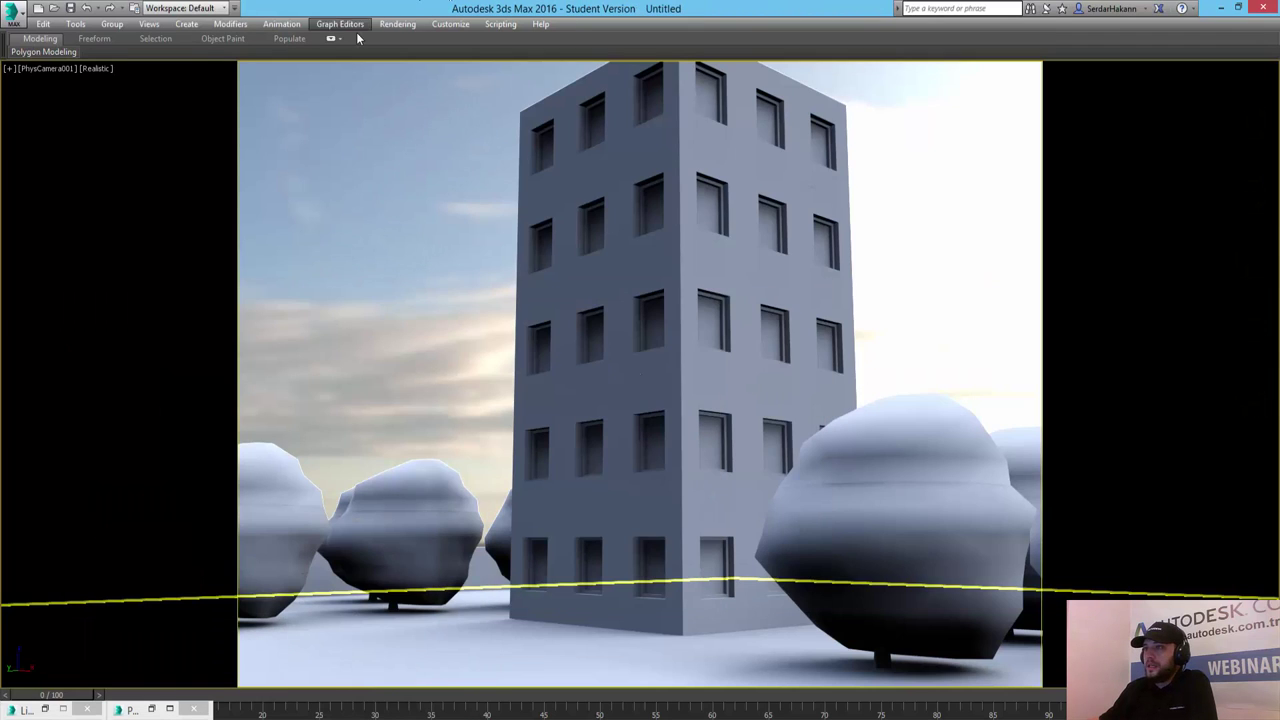
{"action": "left_click", "coordinate": [74, 24]}
{"action": "mouse_move", "coordinate": [140, 429]}
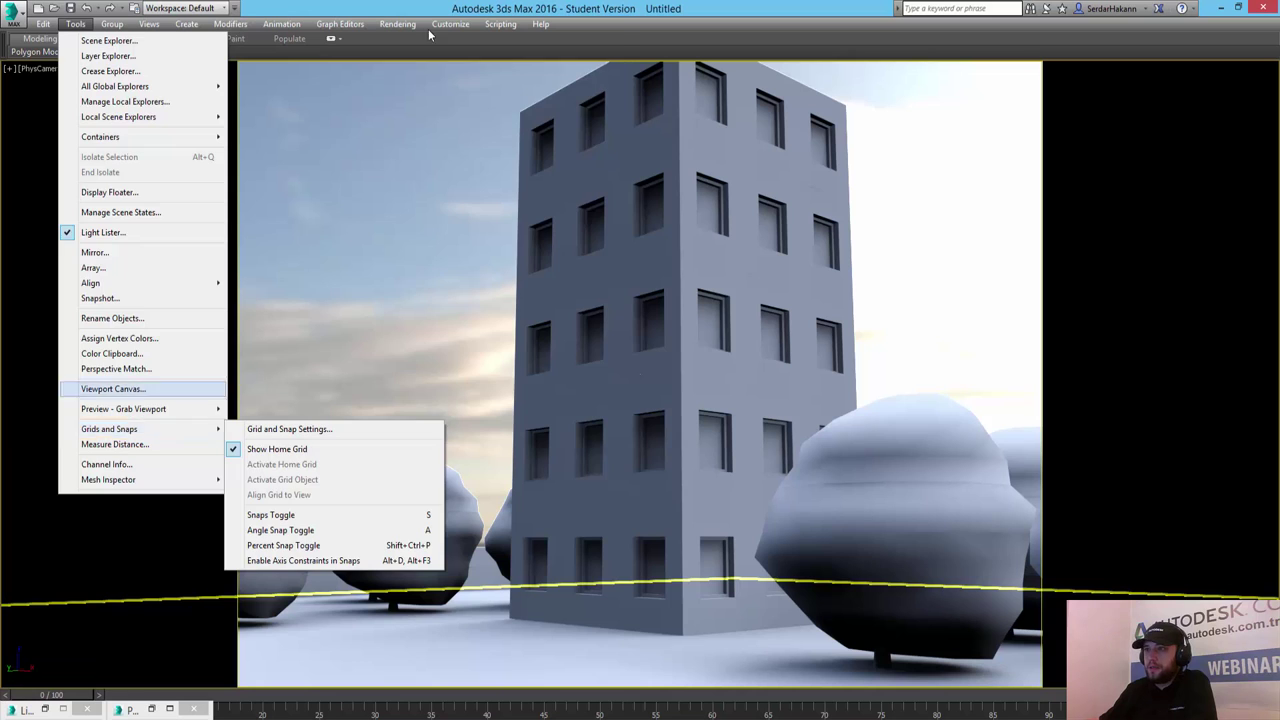
{"action": "left_click", "coordinate": [397, 24]}
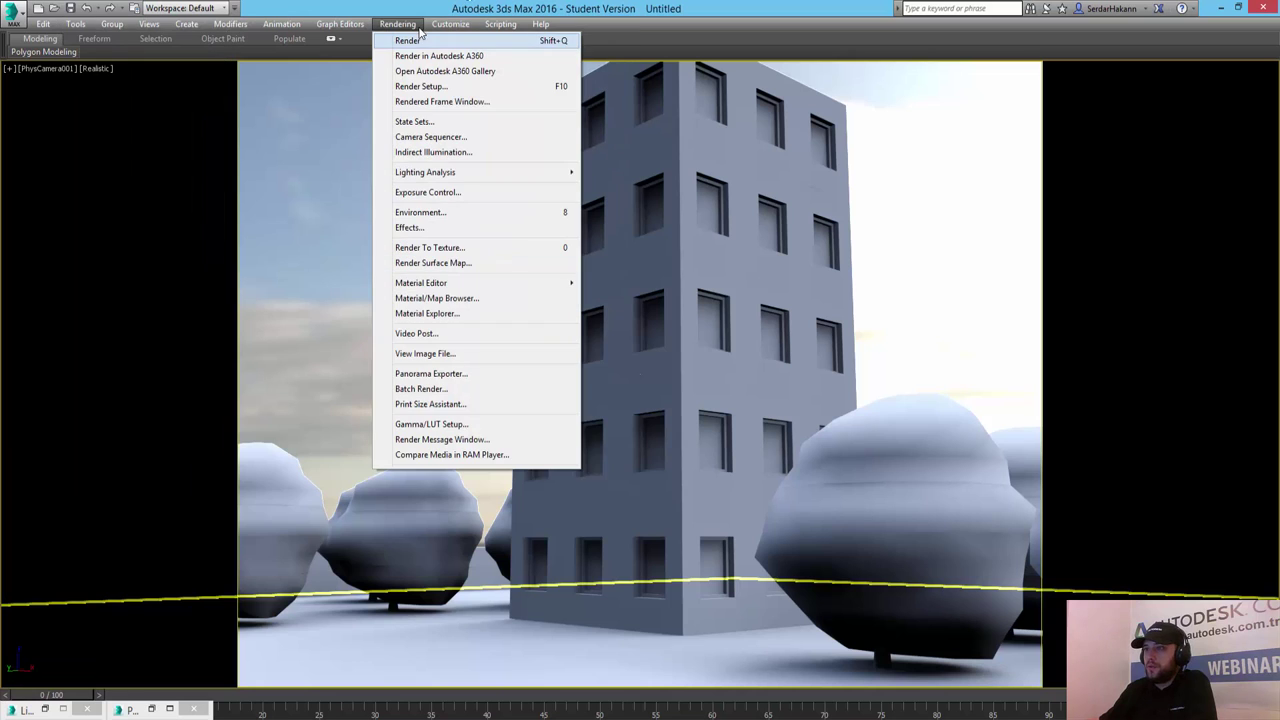
{"action": "left_click", "coordinate": [470, 425]}
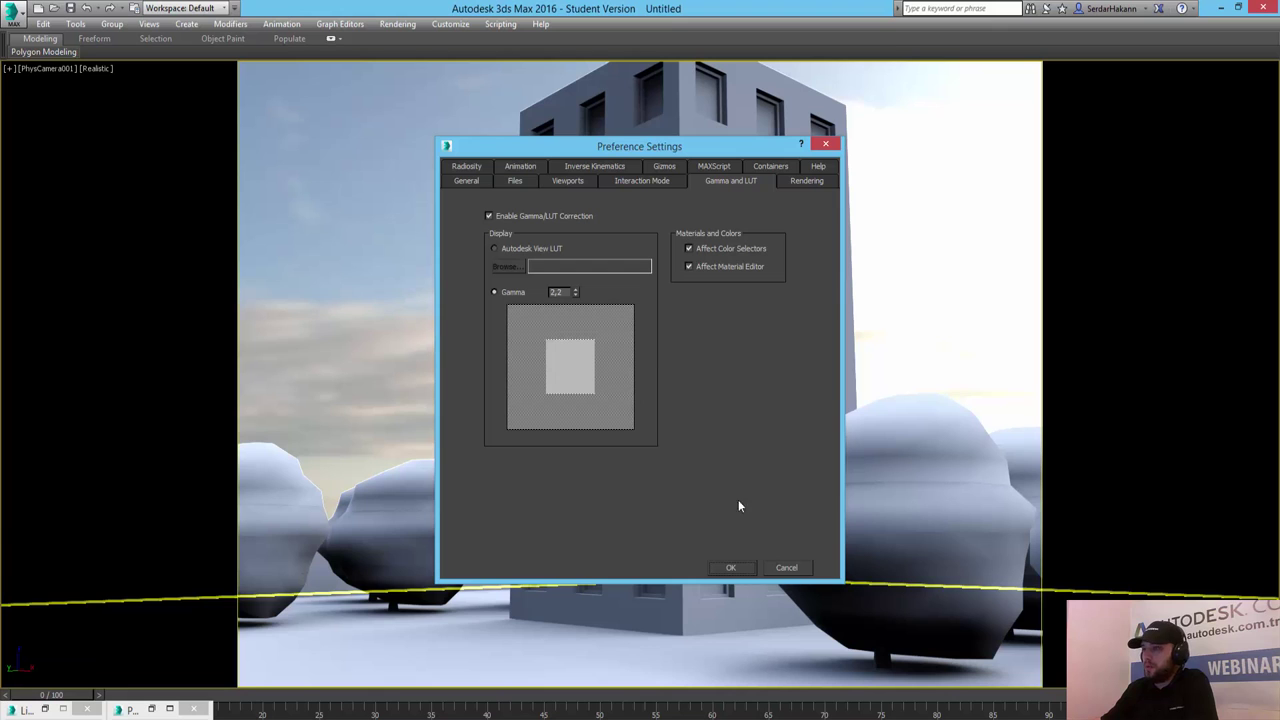
{"action": "left_click", "coordinate": [467, 166]}
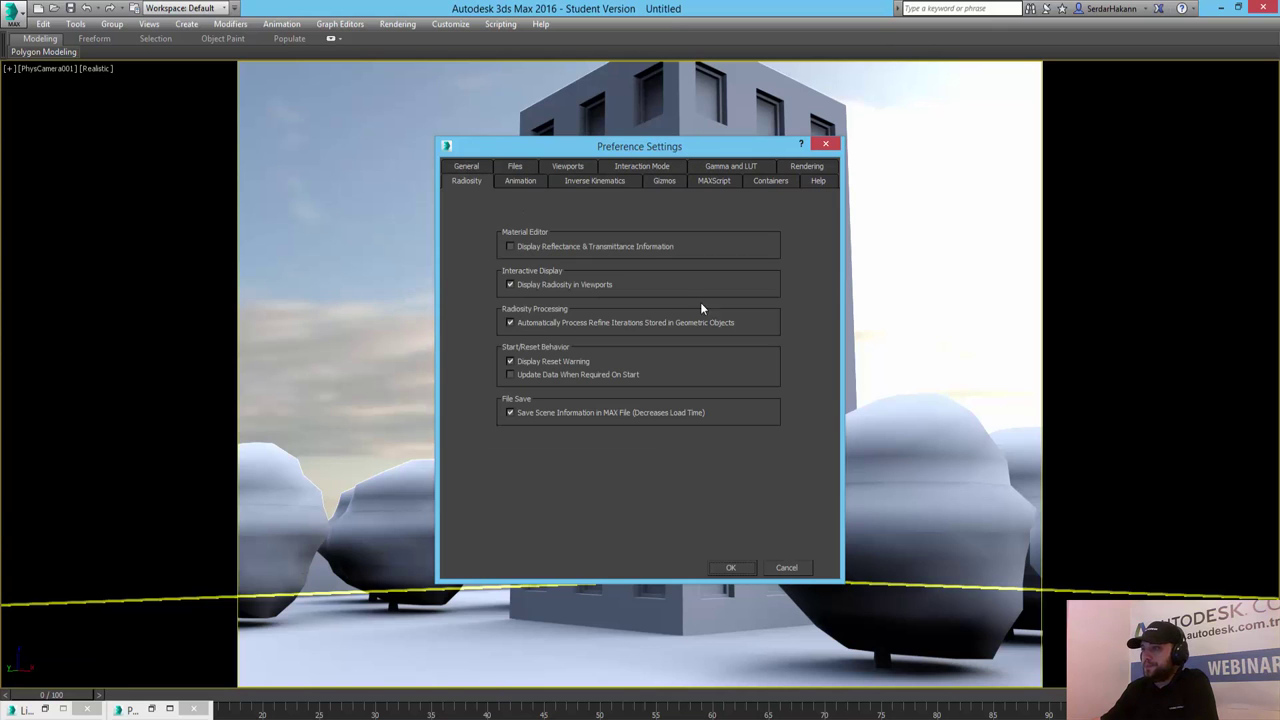
{"action": "left_click", "coordinate": [789, 568]}
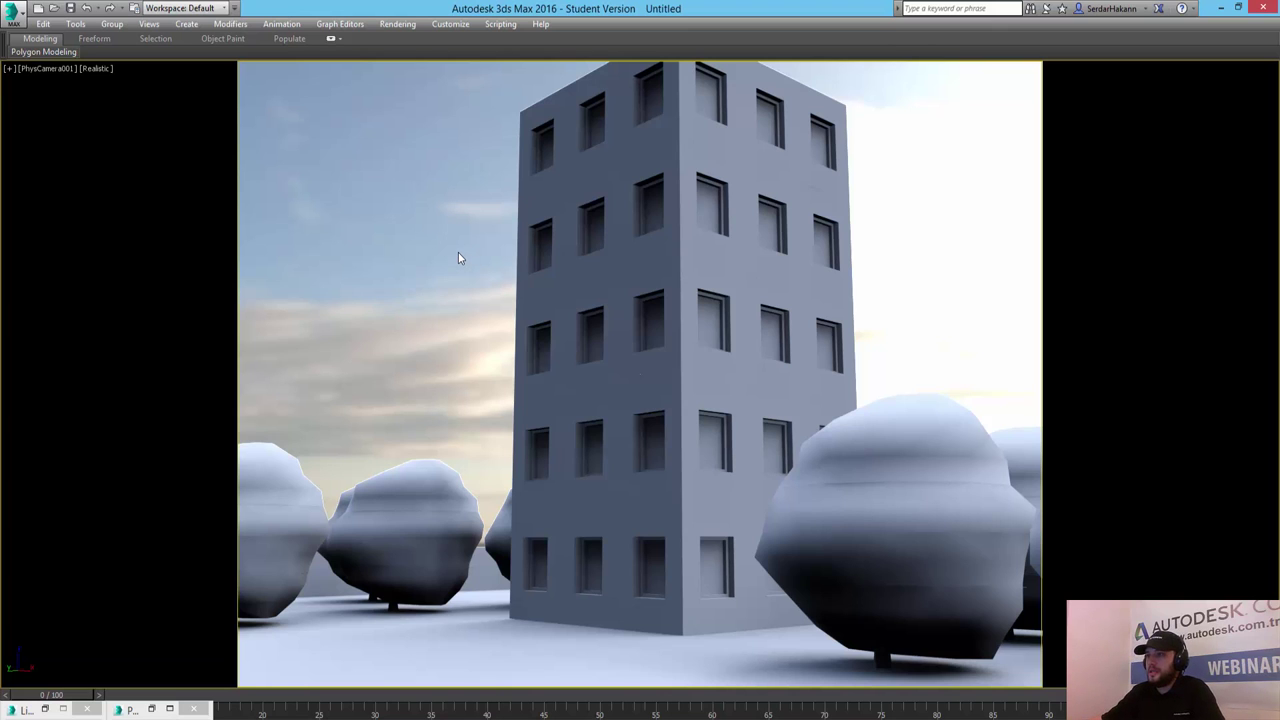
Clear the HDRI environment map so the background becomes black.
{"action": "key", "text": "8"}
{"action": "right_click", "coordinate": [317, 204]}
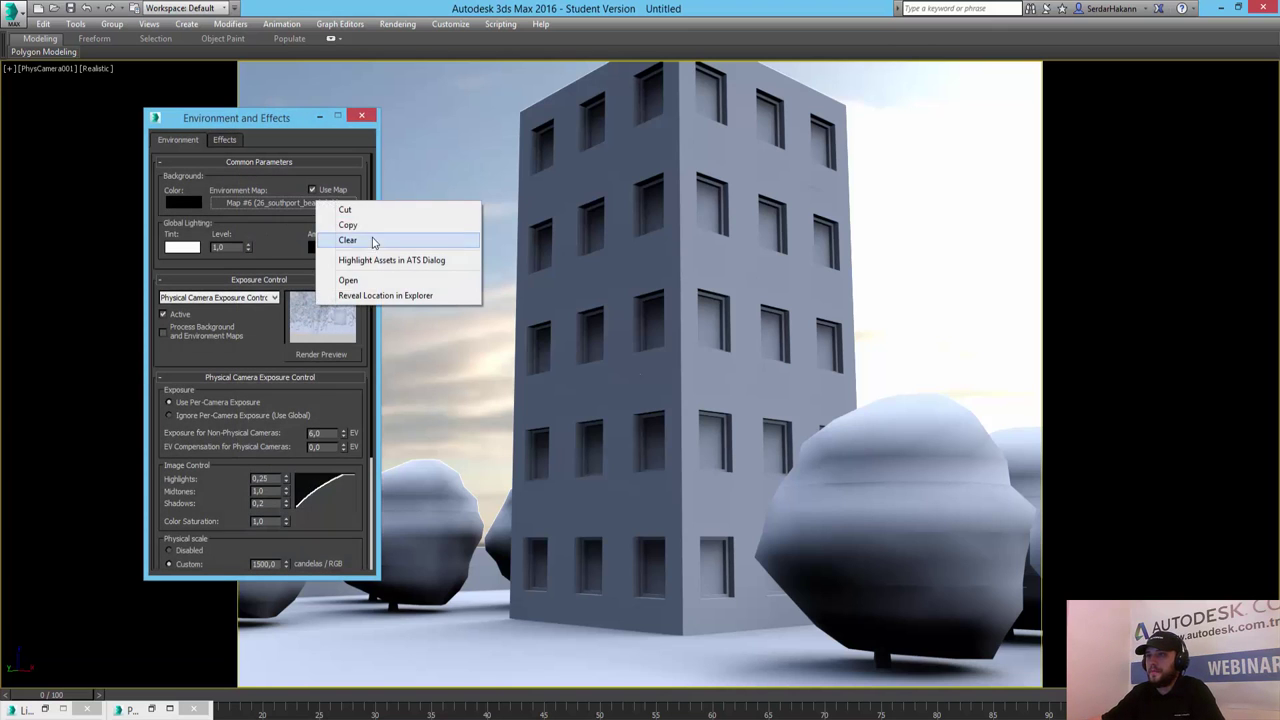
{"action": "left_click", "coordinate": [340, 241]}
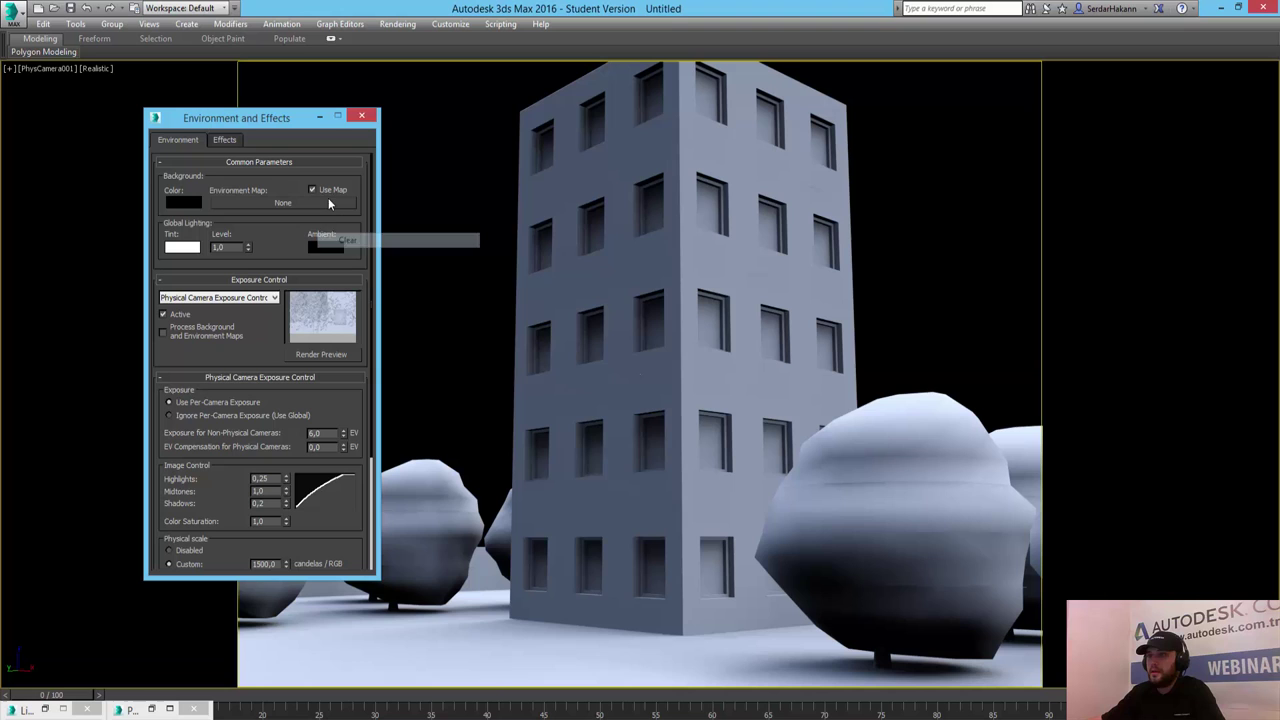
{"action": "left_click", "coordinate": [361, 116]}
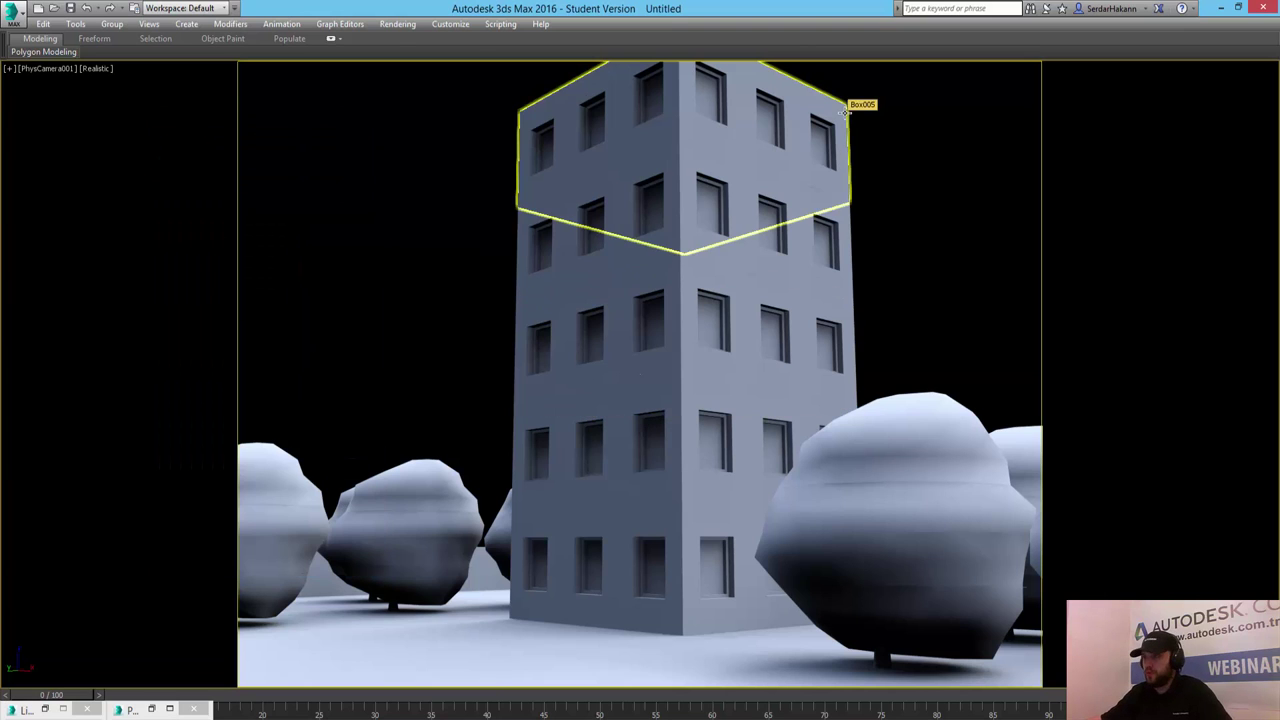
Exit expert mode and in the Light Lister turn off Direct001, keeping Sky001 on.
{"action": "key", "text": "ctrl+x"}
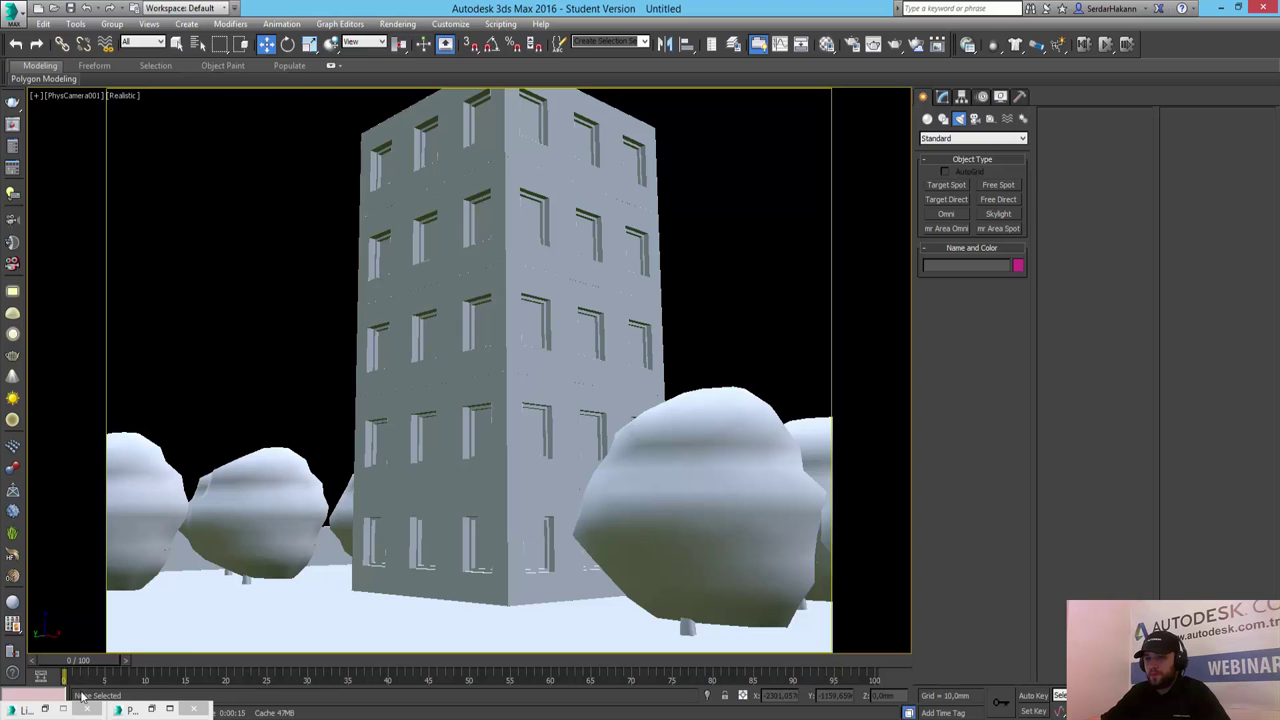
{"action": "left_click", "coordinate": [40, 710]}
{"action": "left_click", "coordinate": [192, 376]}
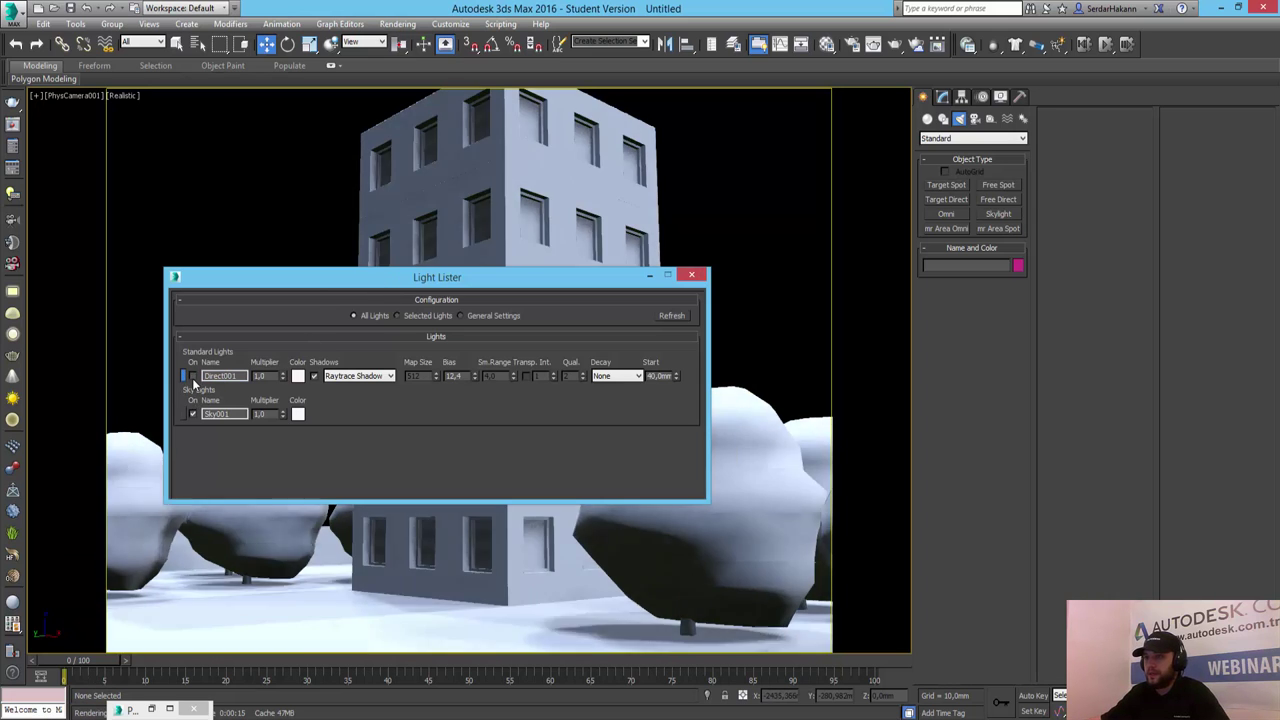
{"action": "left_click", "coordinate": [193, 414]}
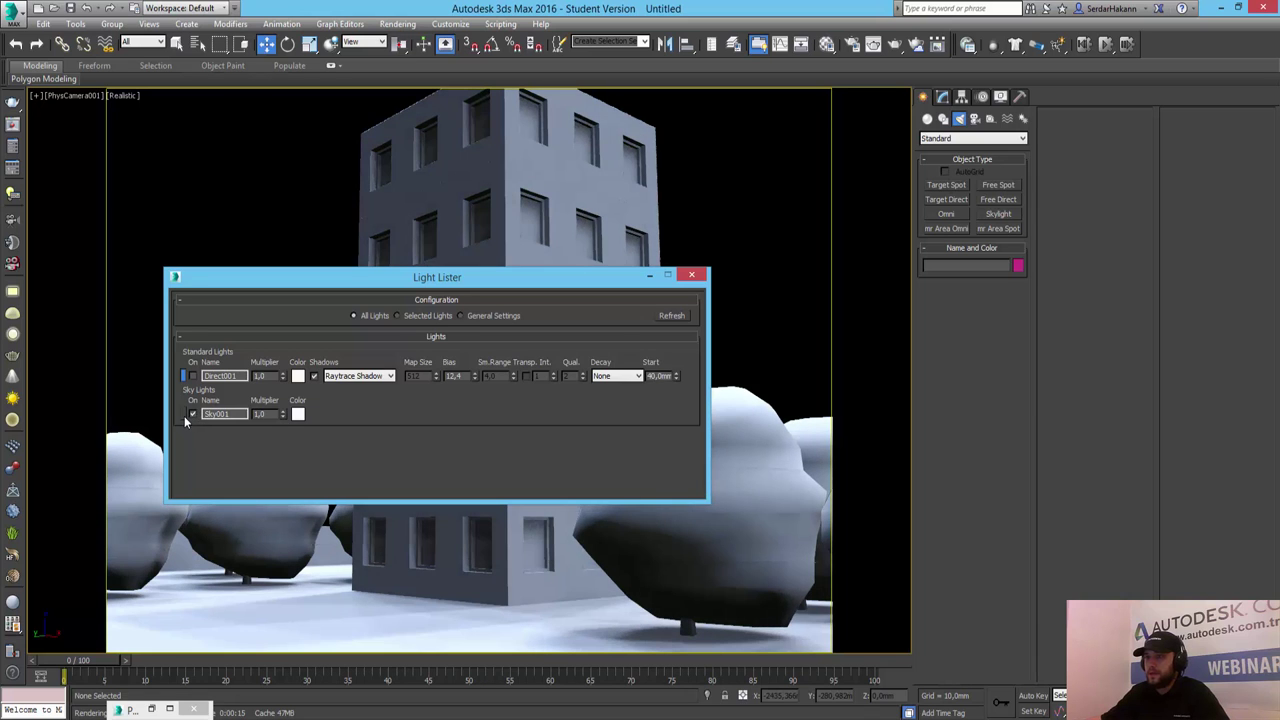
{"action": "left_click", "coordinate": [193, 414]}
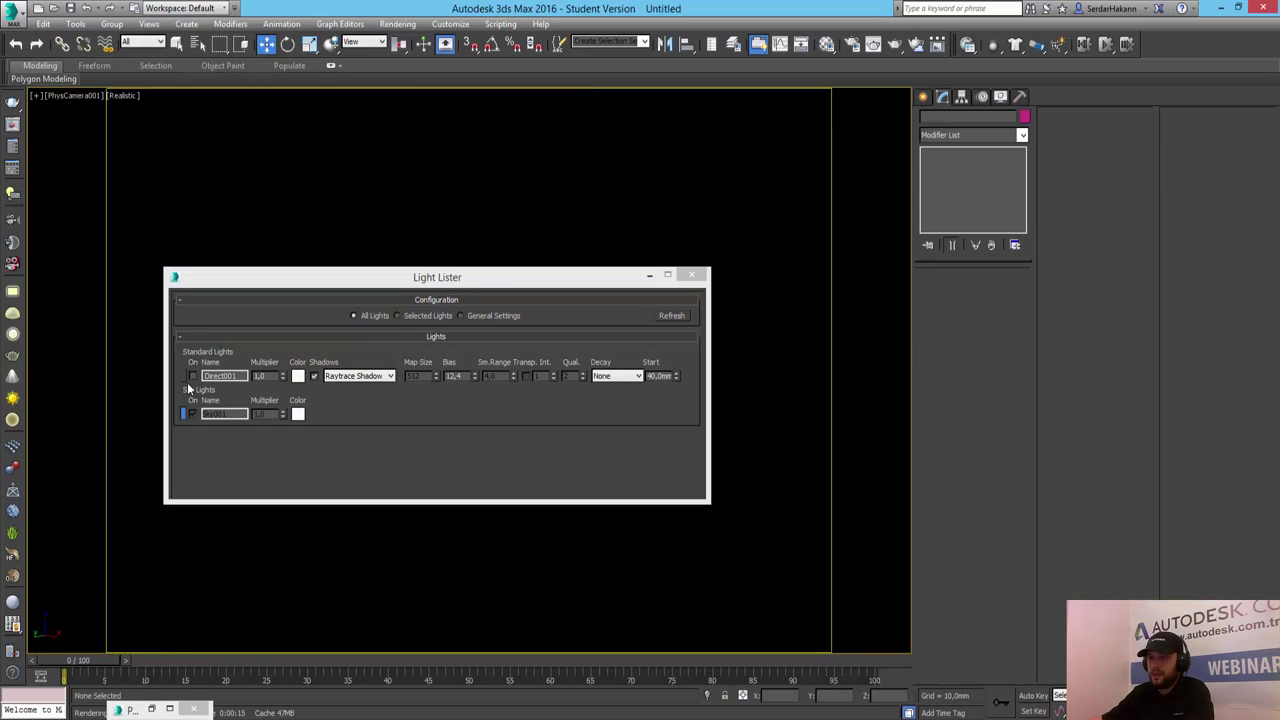
{"action": "left_click", "coordinate": [182, 377]}
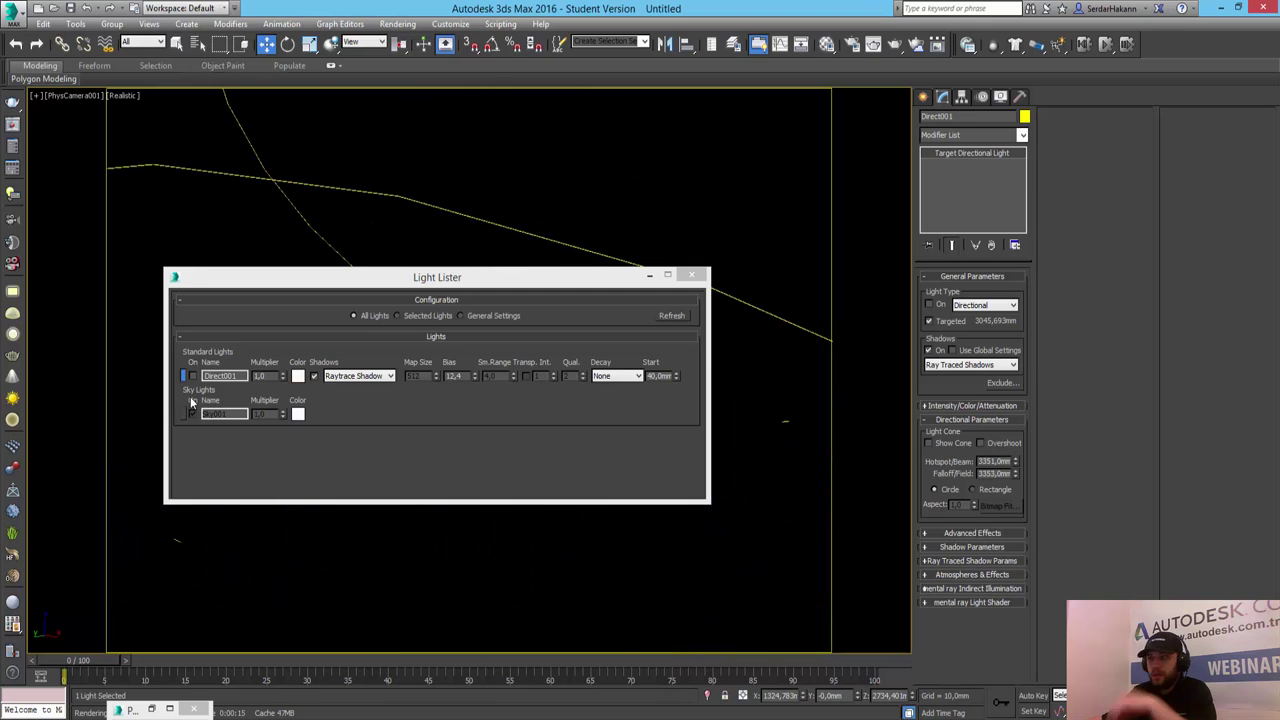
{"action": "left_click", "coordinate": [192, 413]}
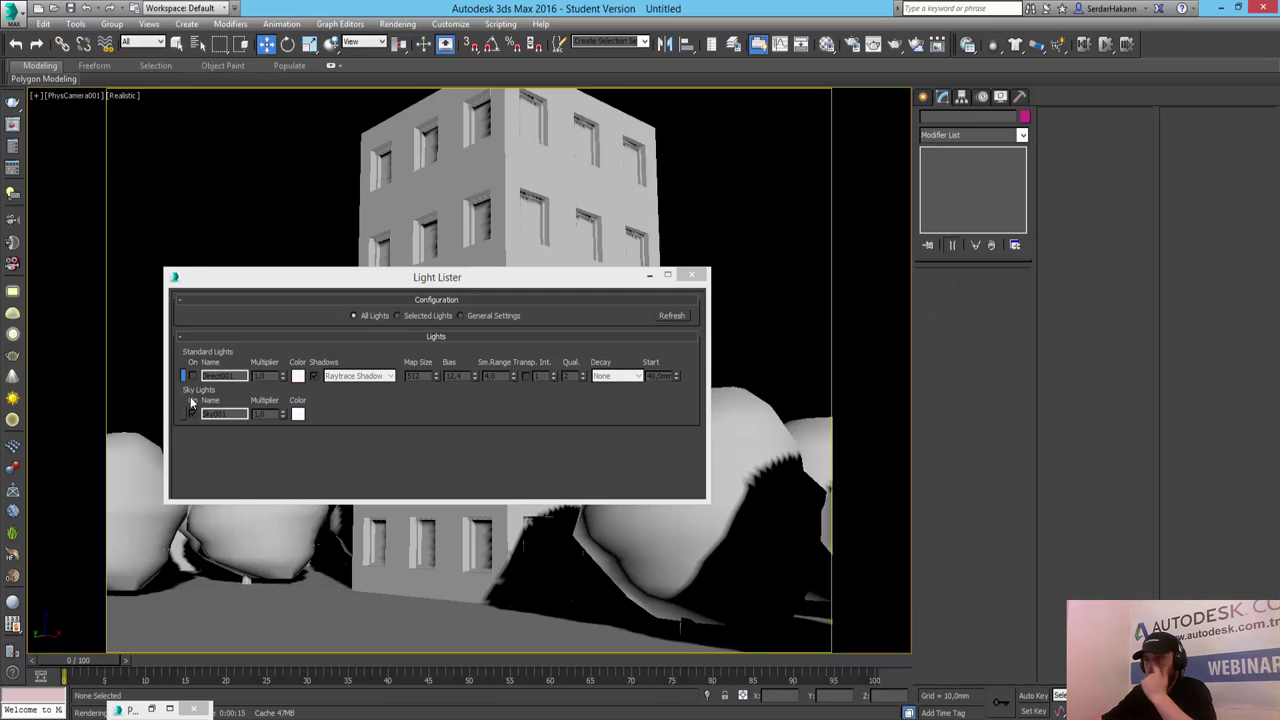
{"action": "left_click", "coordinate": [672, 316]}
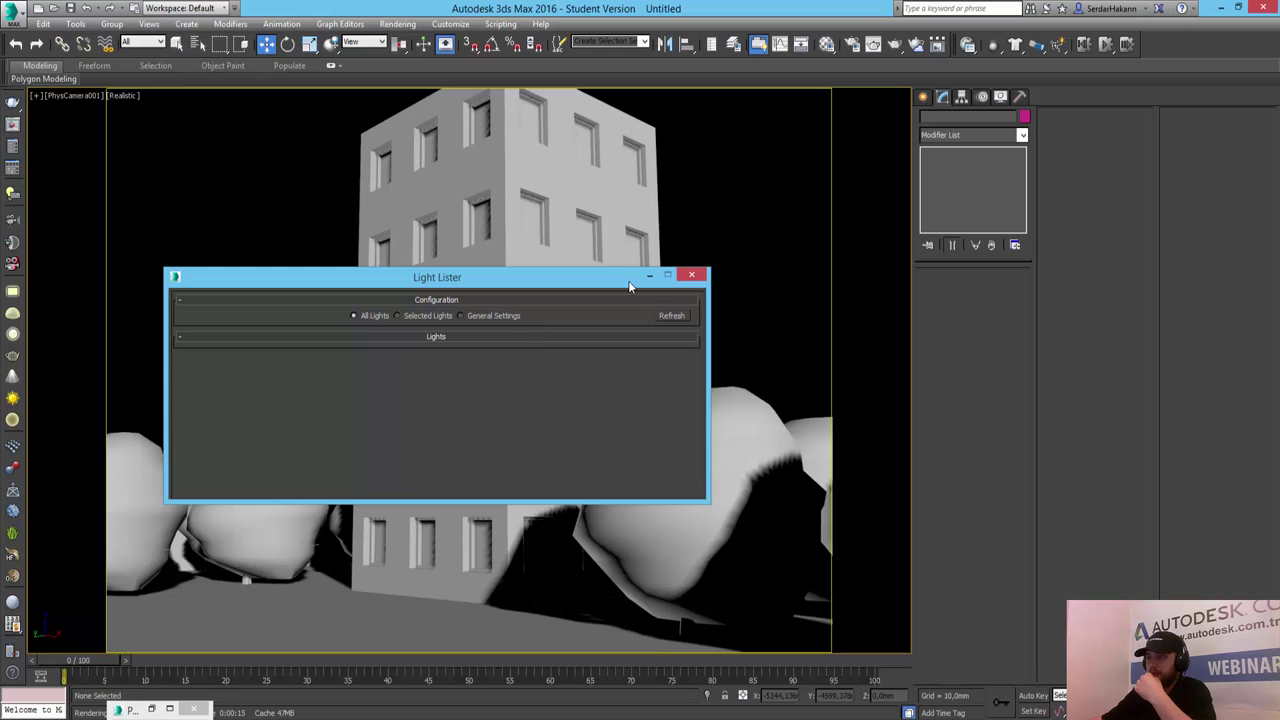
{"action": "left_click", "coordinate": [648, 279]}
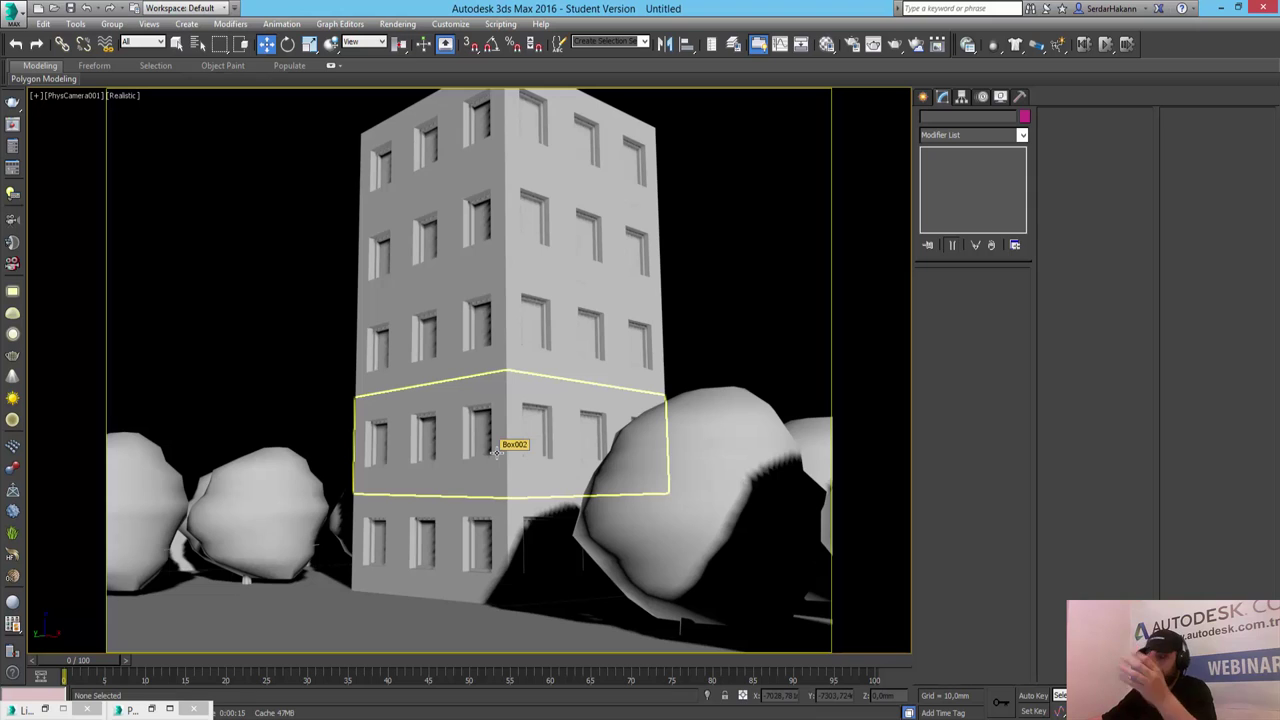
Render the PhysCamera001 view of the skylit tower against black and restore the frame window size.
{"action": "key", "text": "shift+q"}
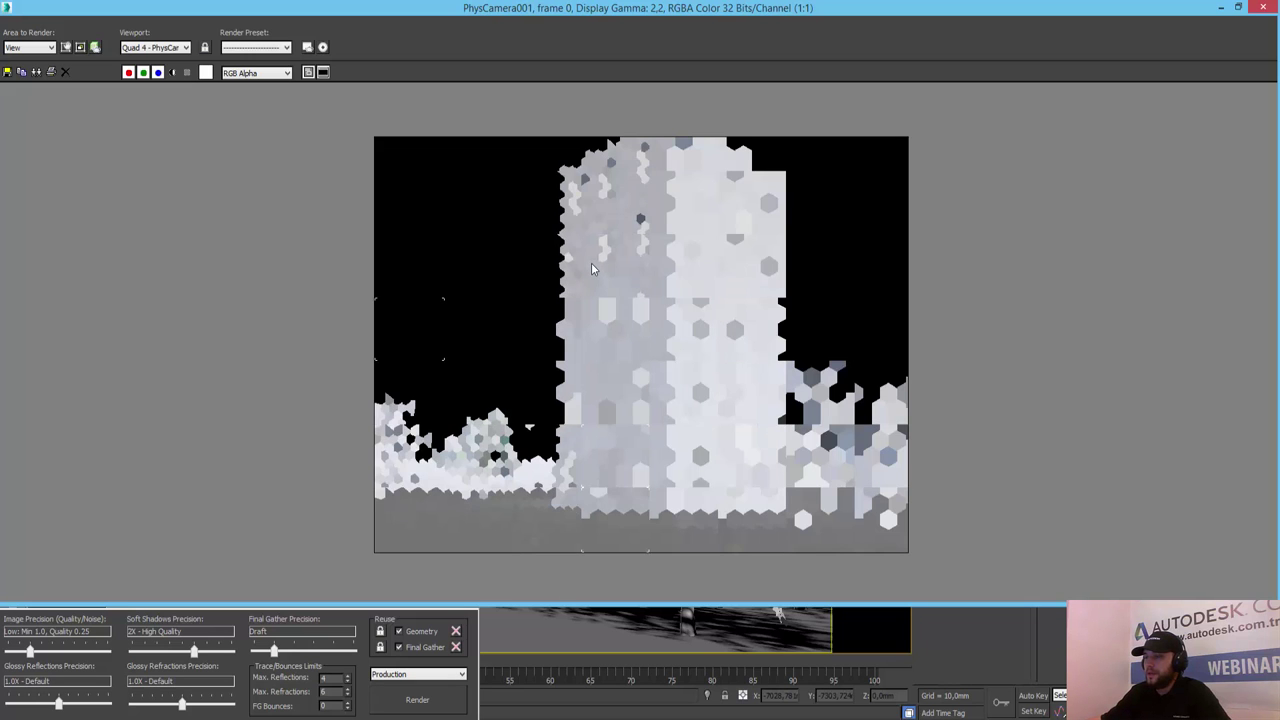
{"action": "double_click", "coordinate": [625, 7]}
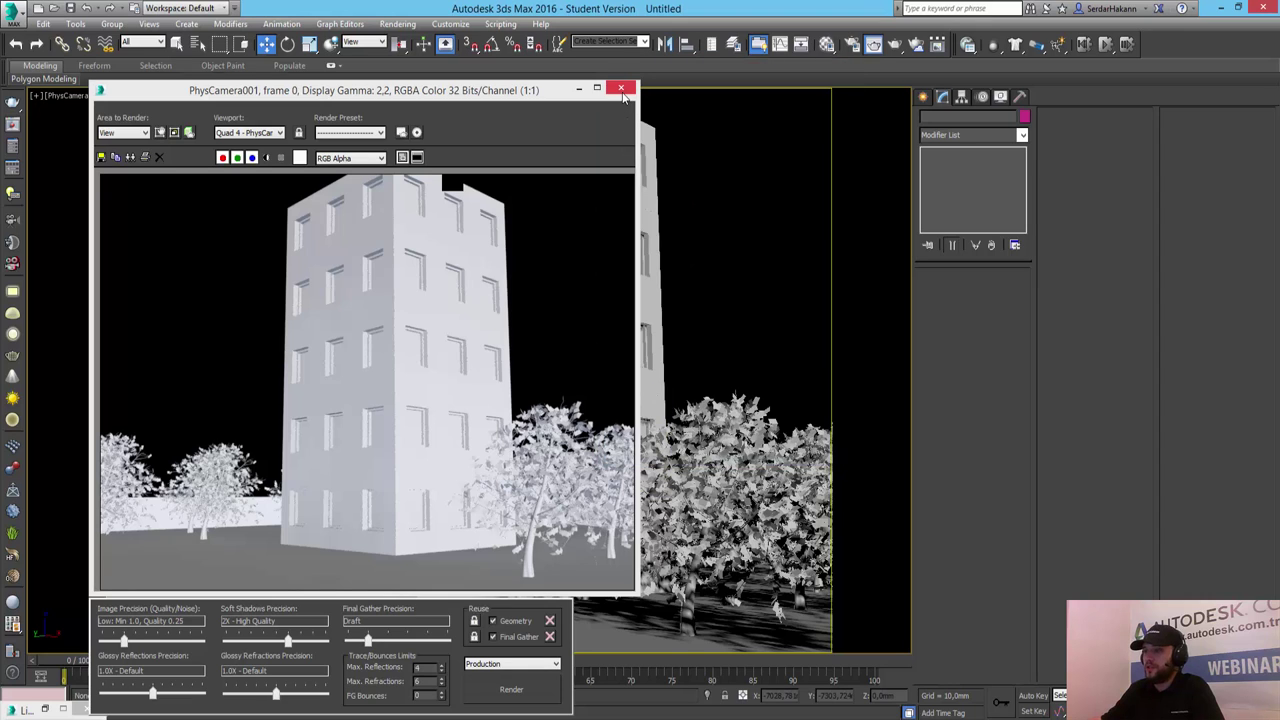
Set Soft Shadows Precision to 0.125X - Very Low, close the render window, and show four viewports with Top active.
{"action": "left_click_drag", "start_coordinate": [289, 641], "coordinate": [241, 641]}
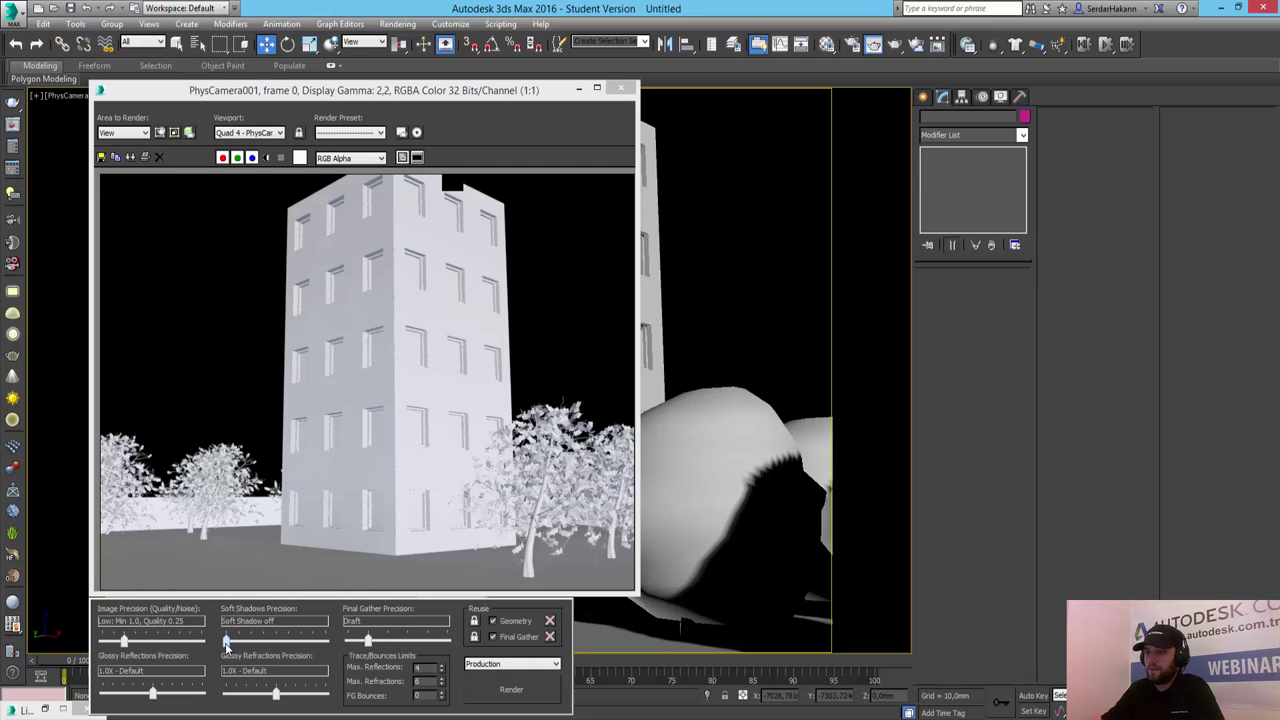
{"action": "left_click_drag", "start_coordinate": [231, 642], "coordinate": [238, 642]}
{"action": "left_click", "coordinate": [621, 88]}
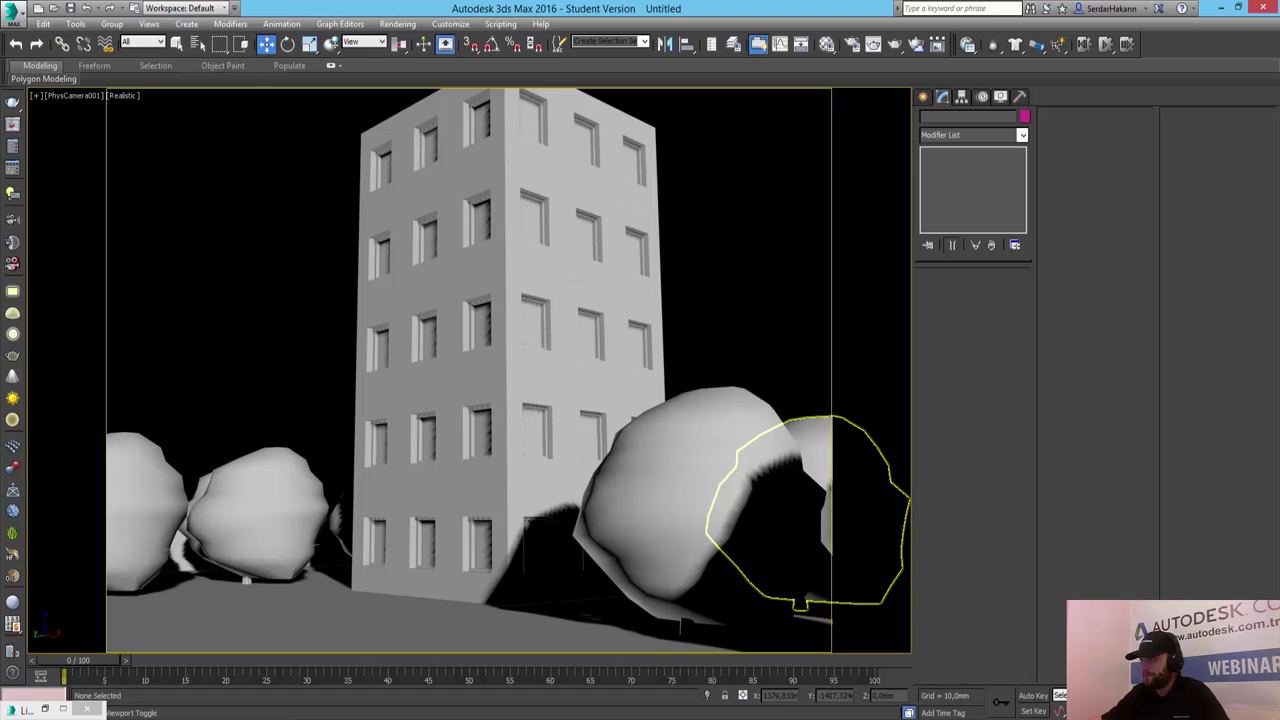
{"action": "key", "text": "alt+w"}
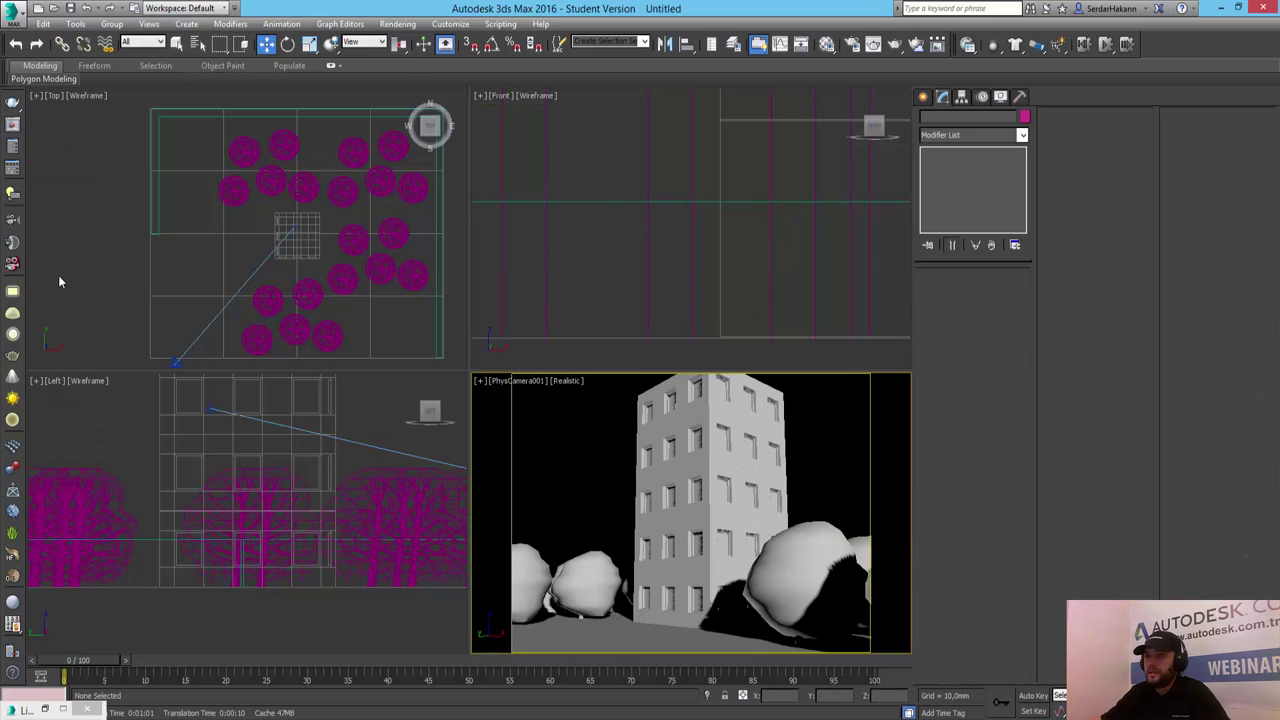
{"action": "left_click", "coordinate": [58, 275]}
Create a Standard Skylight (Sky001) by placing it in the Top viewport.
{"action": "left_click", "coordinate": [926, 99]}
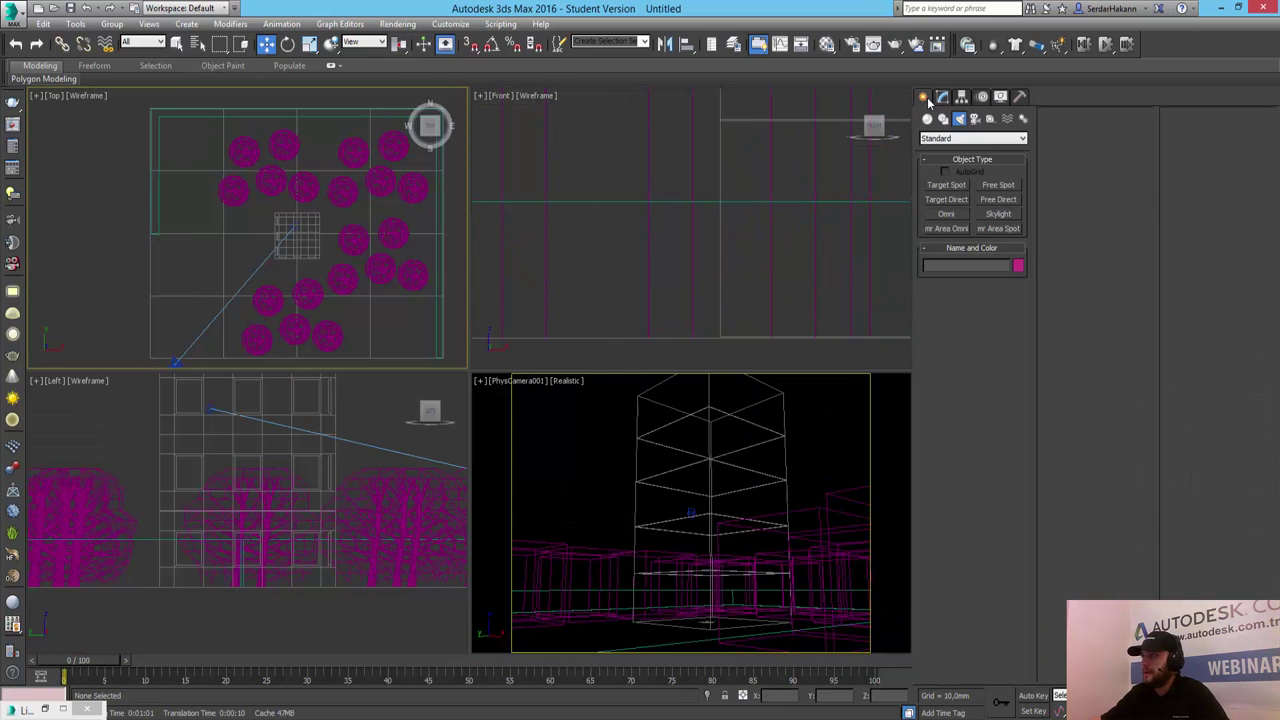
{"action": "left_click", "coordinate": [955, 140]}
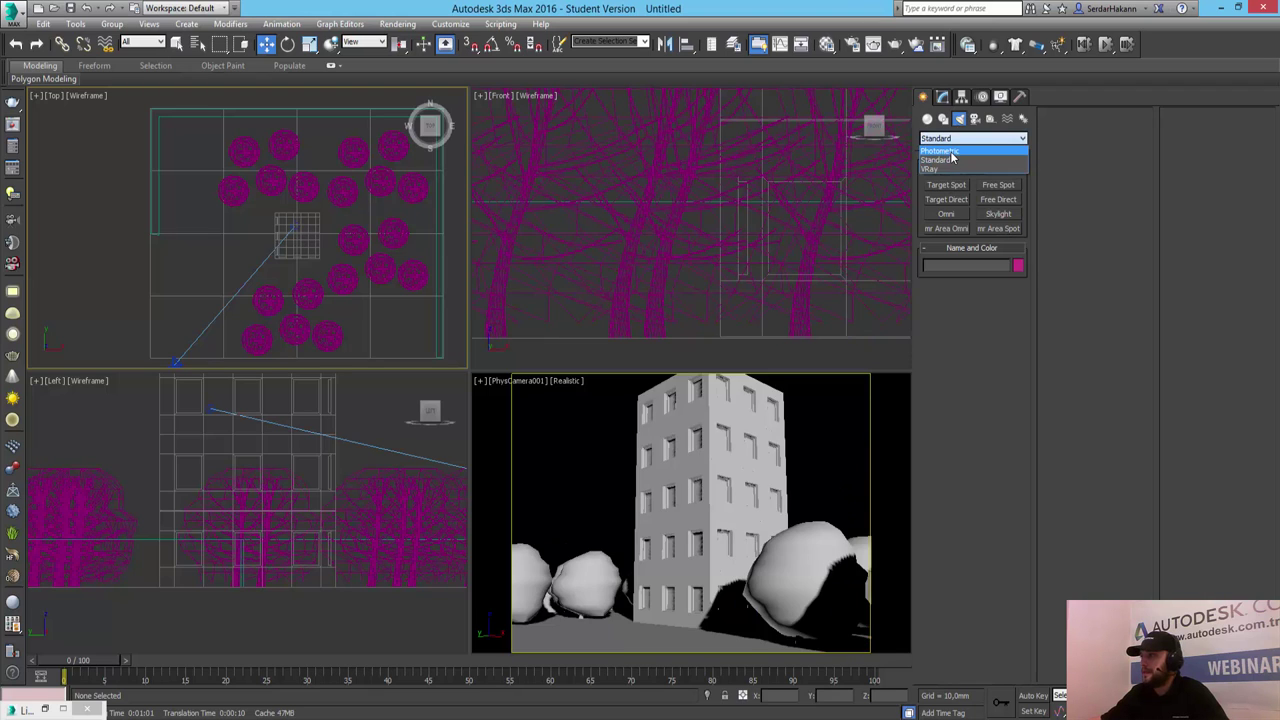
{"action": "left_click", "coordinate": [952, 161]}
{"action": "left_click", "coordinate": [1008, 214]}
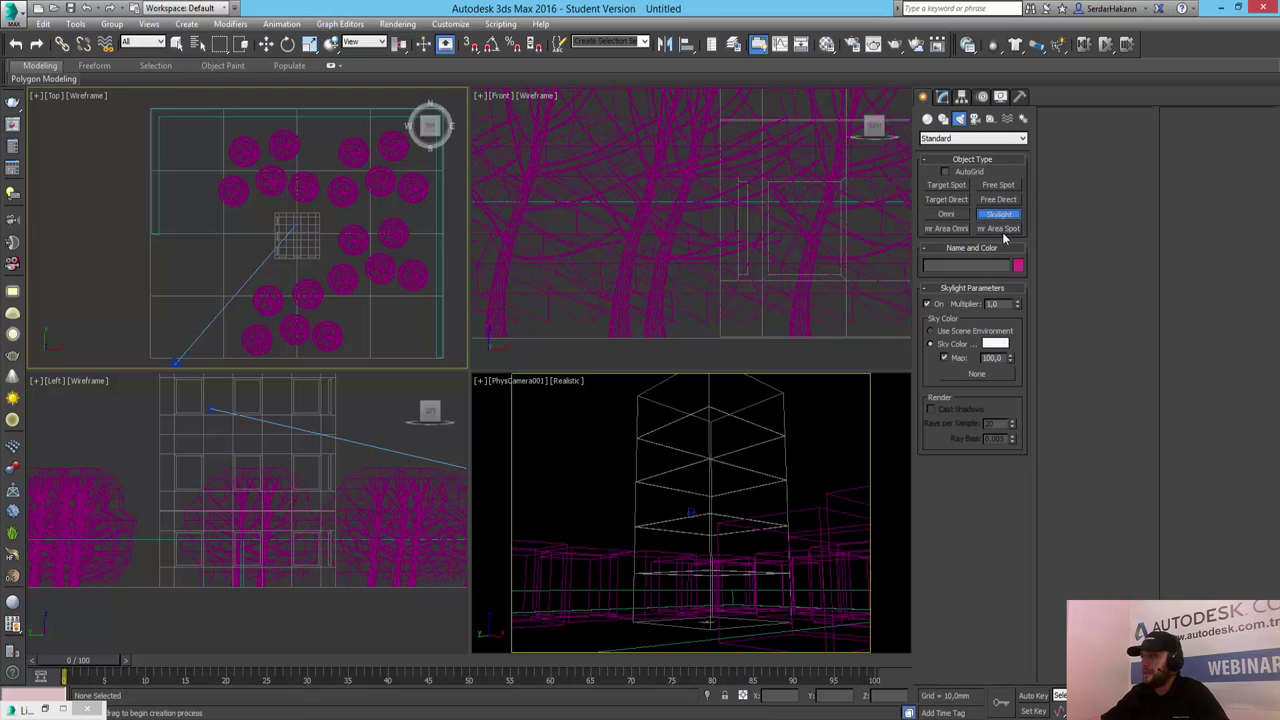
{"action": "left_click", "coordinate": [122, 297]}
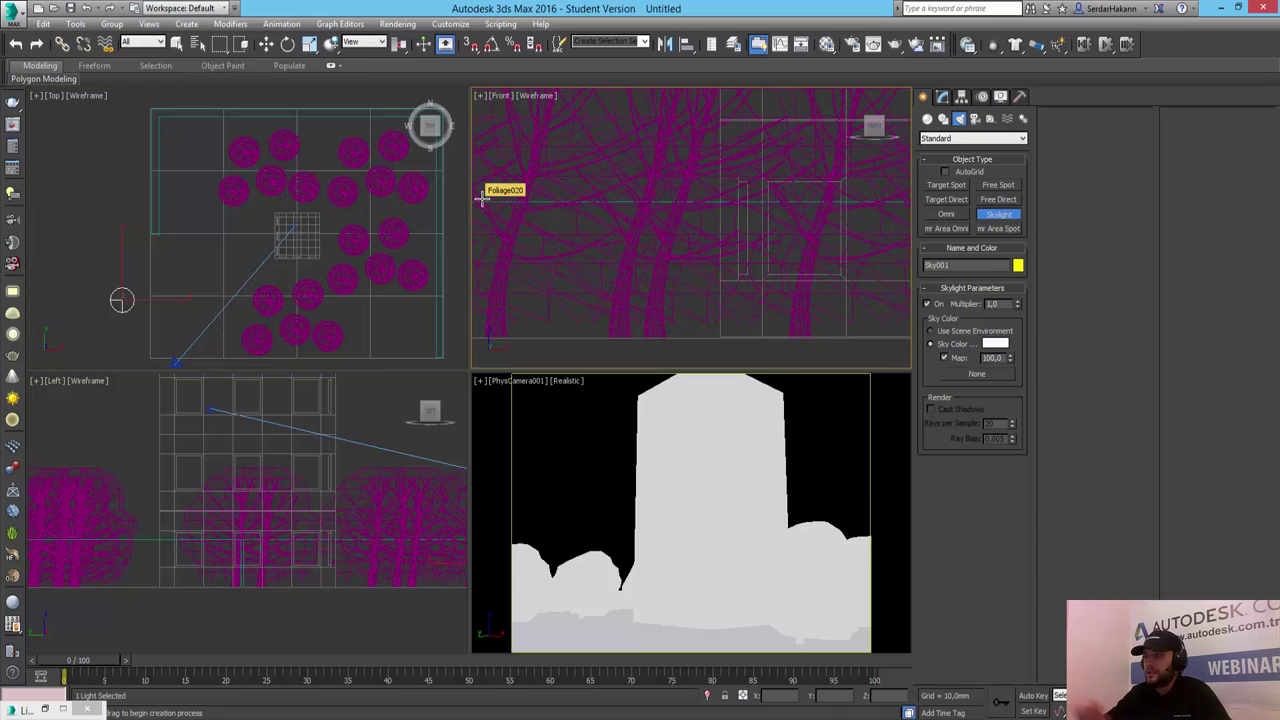
Assign a Bitmap environment map using 26_southport_beach.hdr and accept the HDRI load settings.
{"action": "key", "text": "8"}
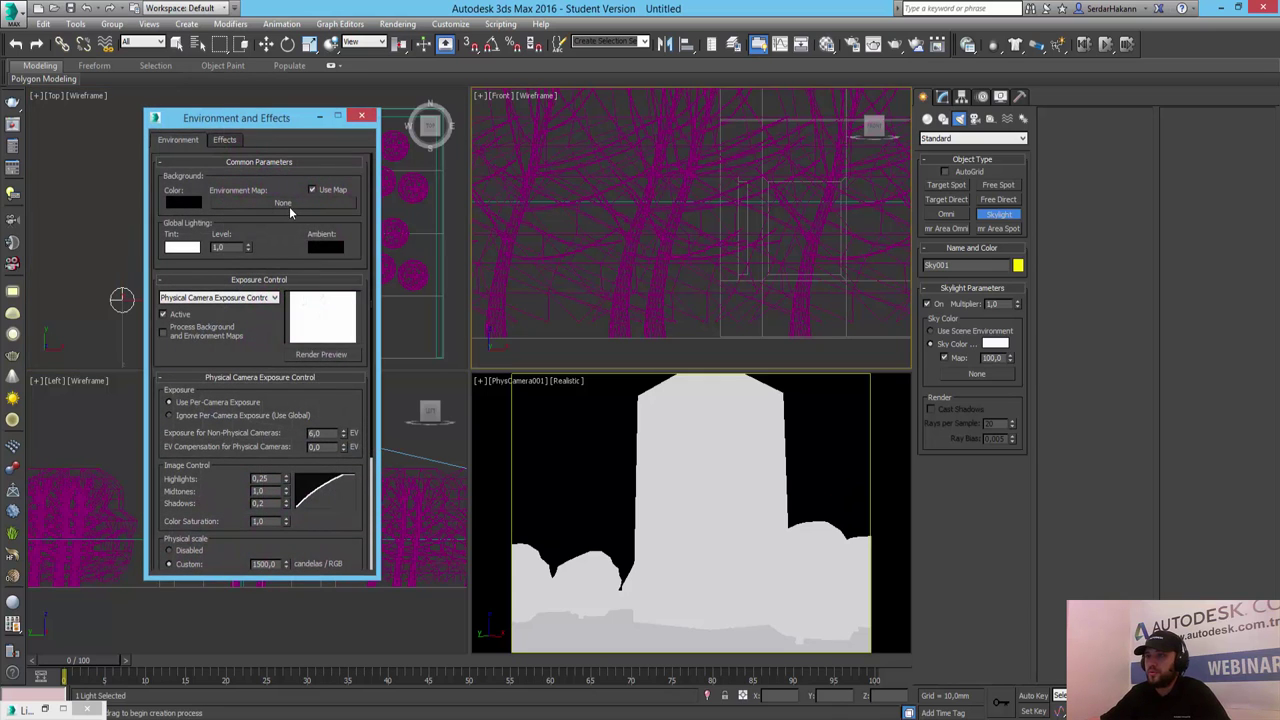
{"action": "left_click", "coordinate": [289, 204]}
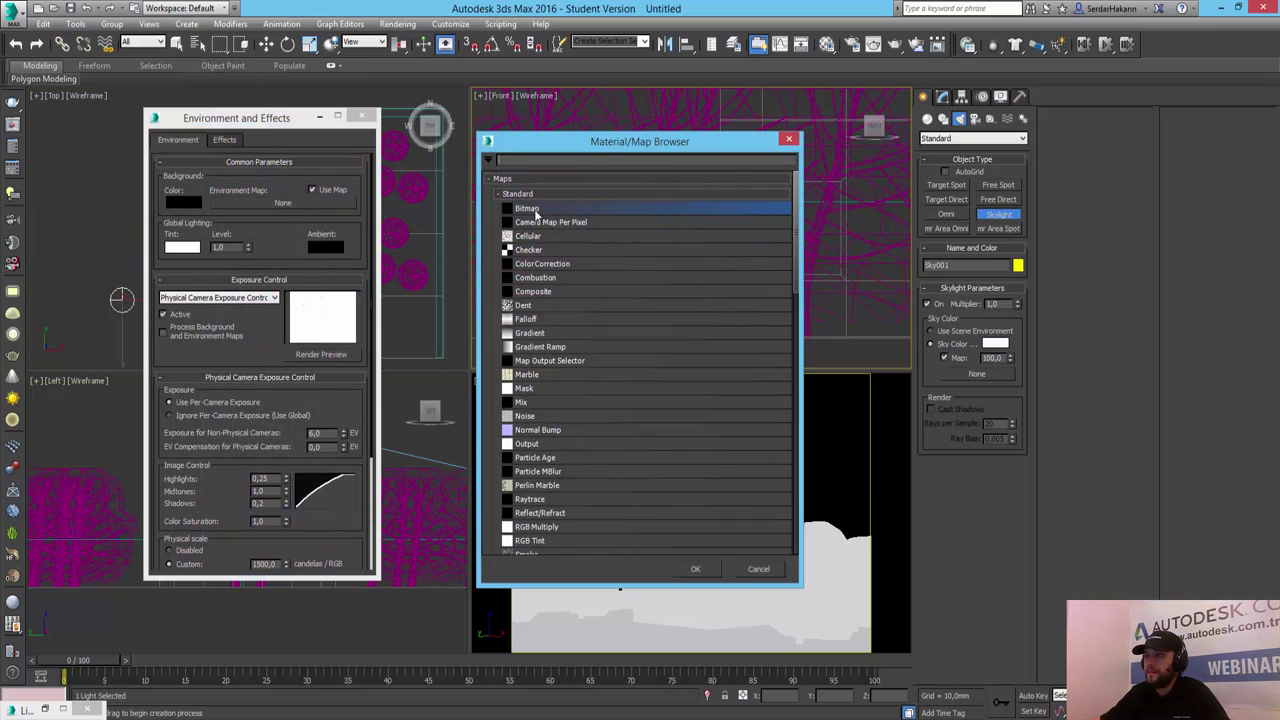
{"action": "double_click", "coordinate": [535, 209]}
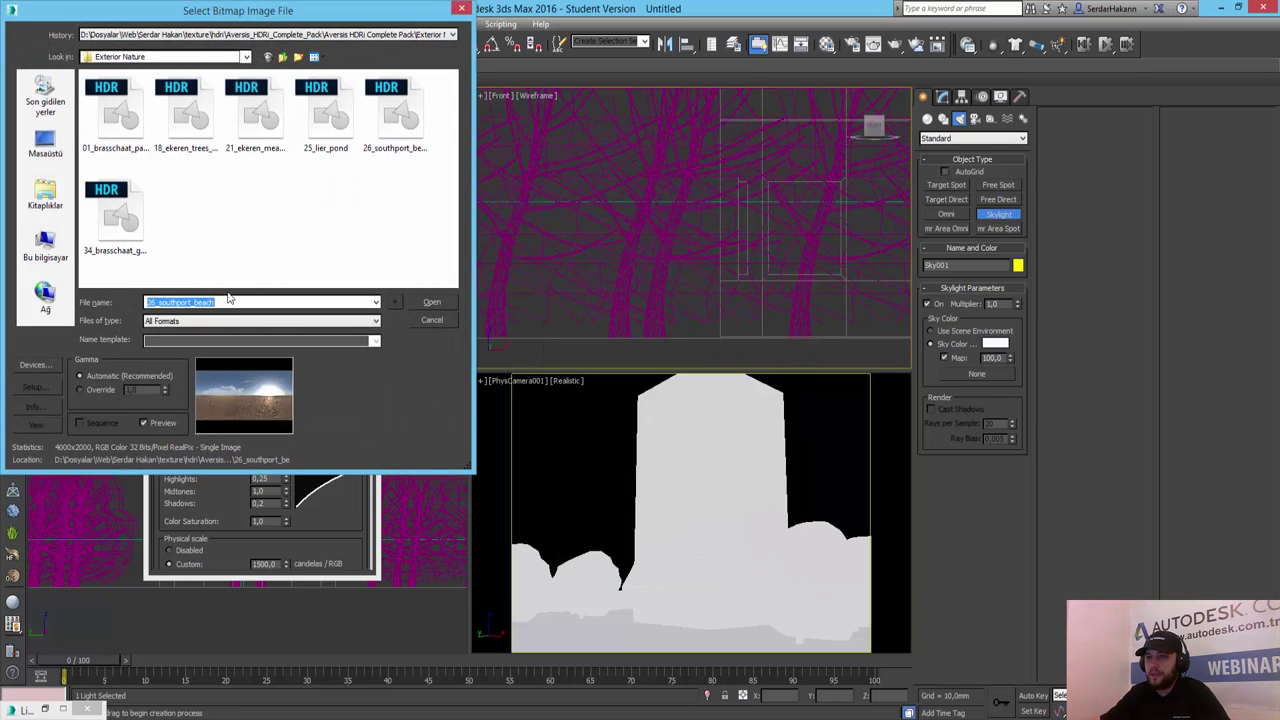
{"action": "left_click", "coordinate": [432, 303]}
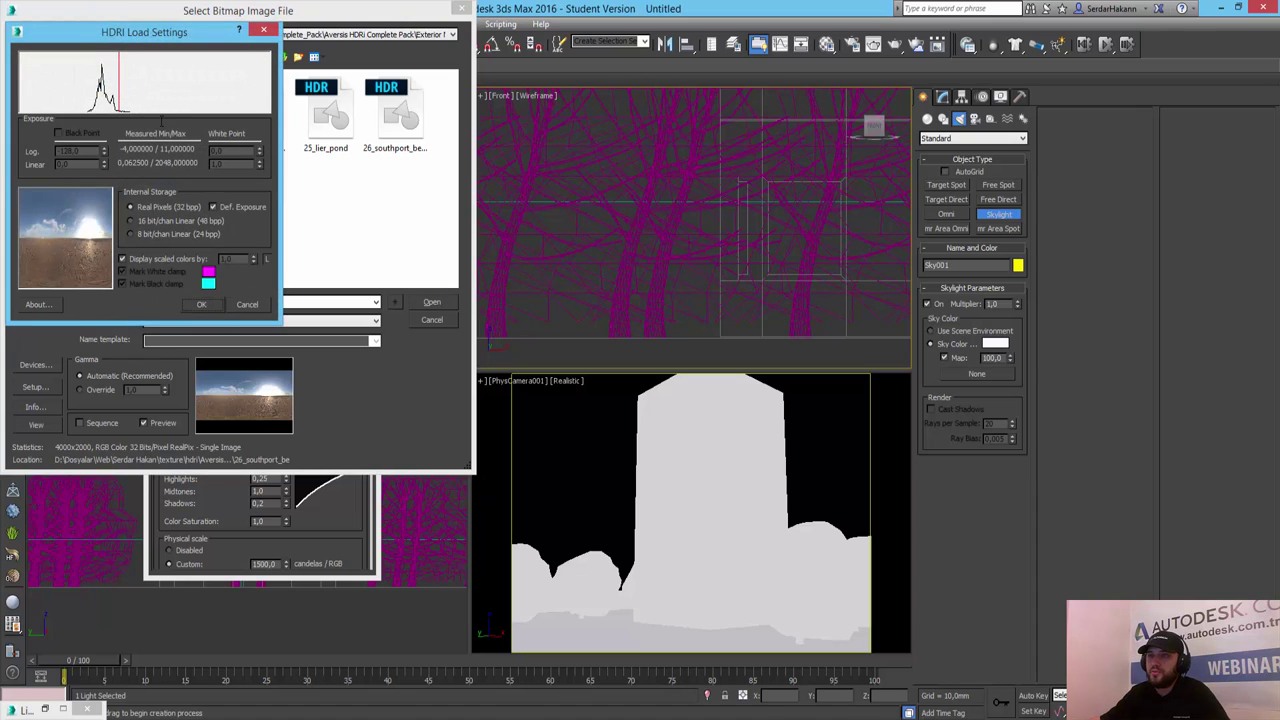
{"action": "left_click_drag", "start_coordinate": [131, 38], "coordinate": [317, 103]}
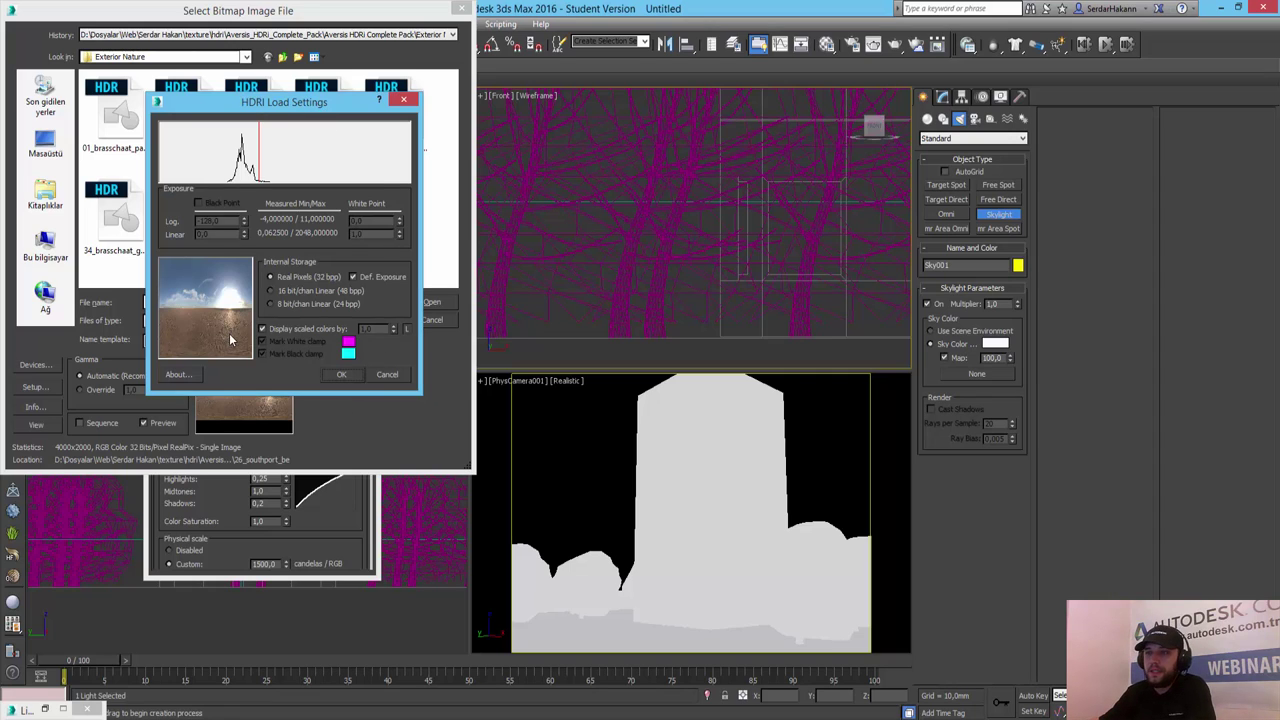
{"action": "left_click", "coordinate": [178, 375]}
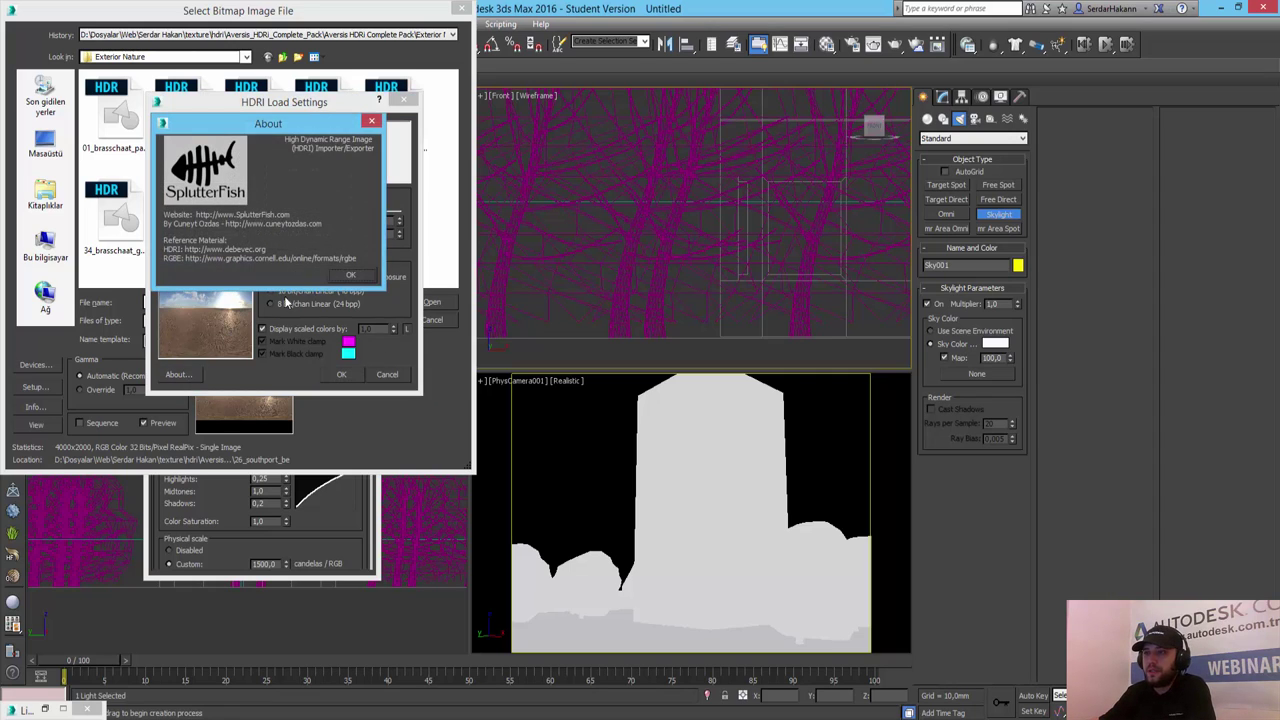
{"action": "left_click", "coordinate": [350, 277]}
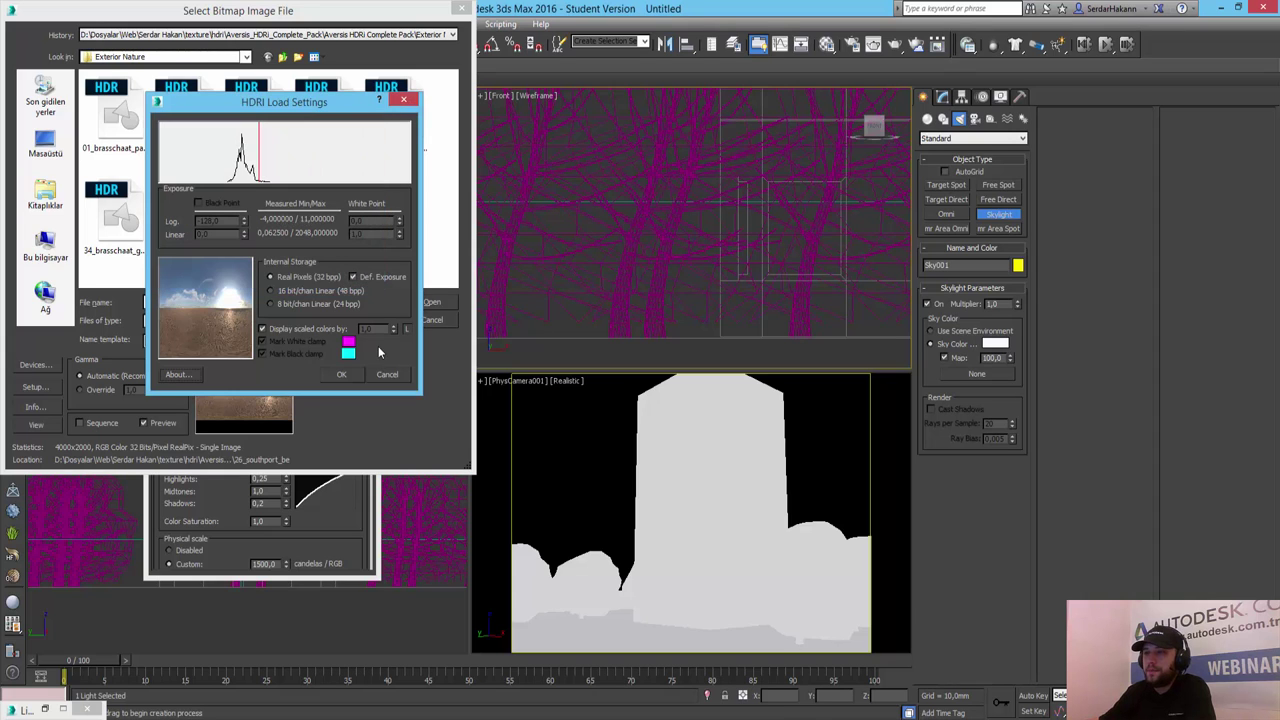
{"action": "left_click", "coordinate": [350, 377]}
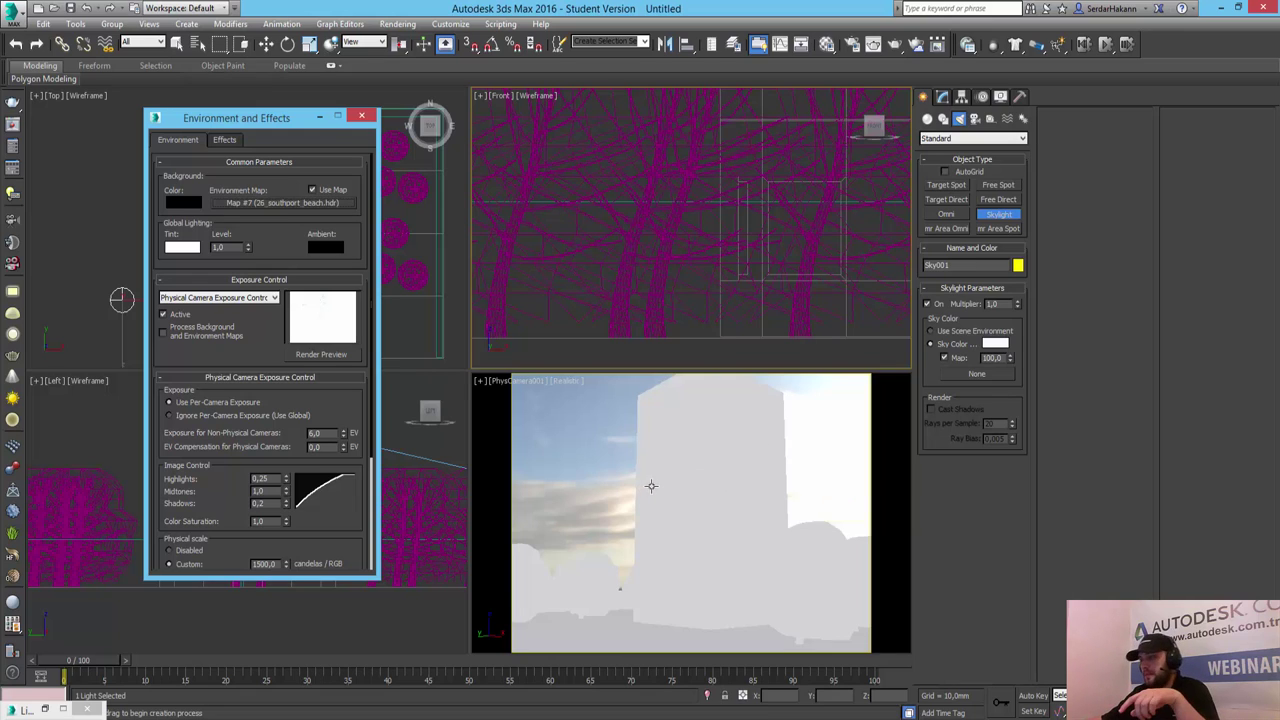
Maximize the PhysCamera001 viewport and open its Background settings set to Use Environment Background.
{"action": "left_click", "coordinate": [622, 455]}
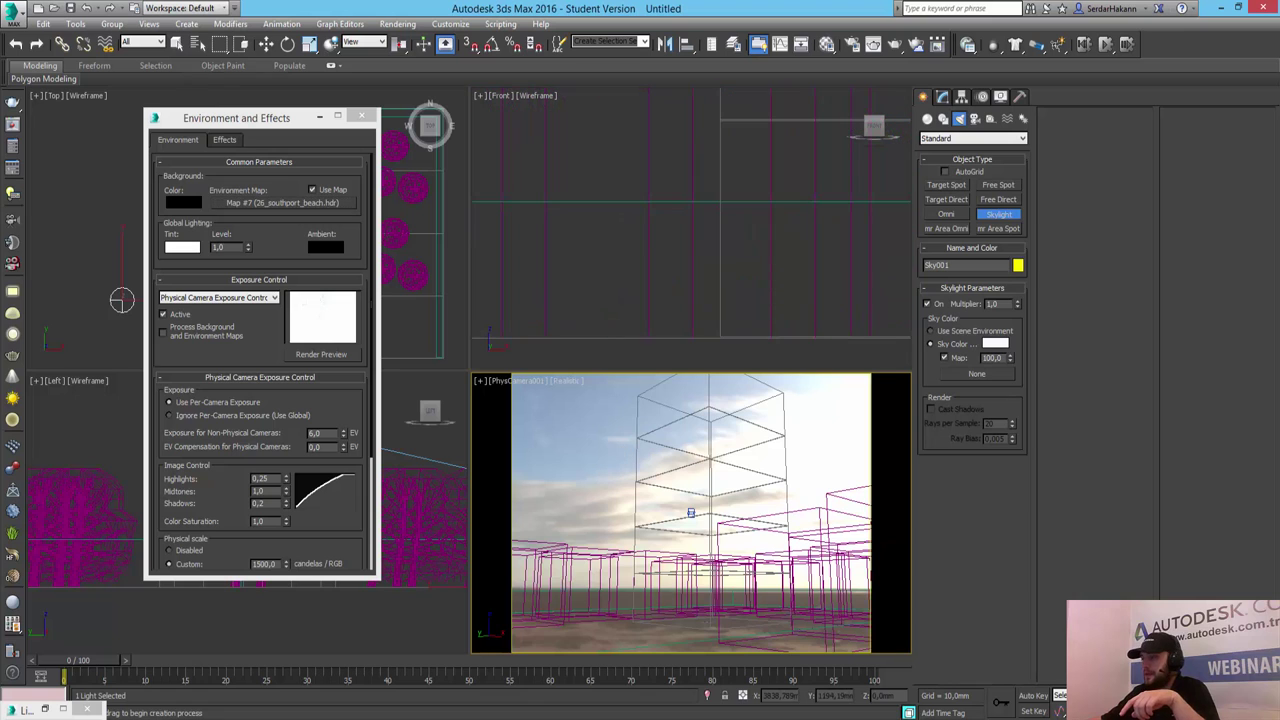
{"action": "key", "text": "alt+w"}
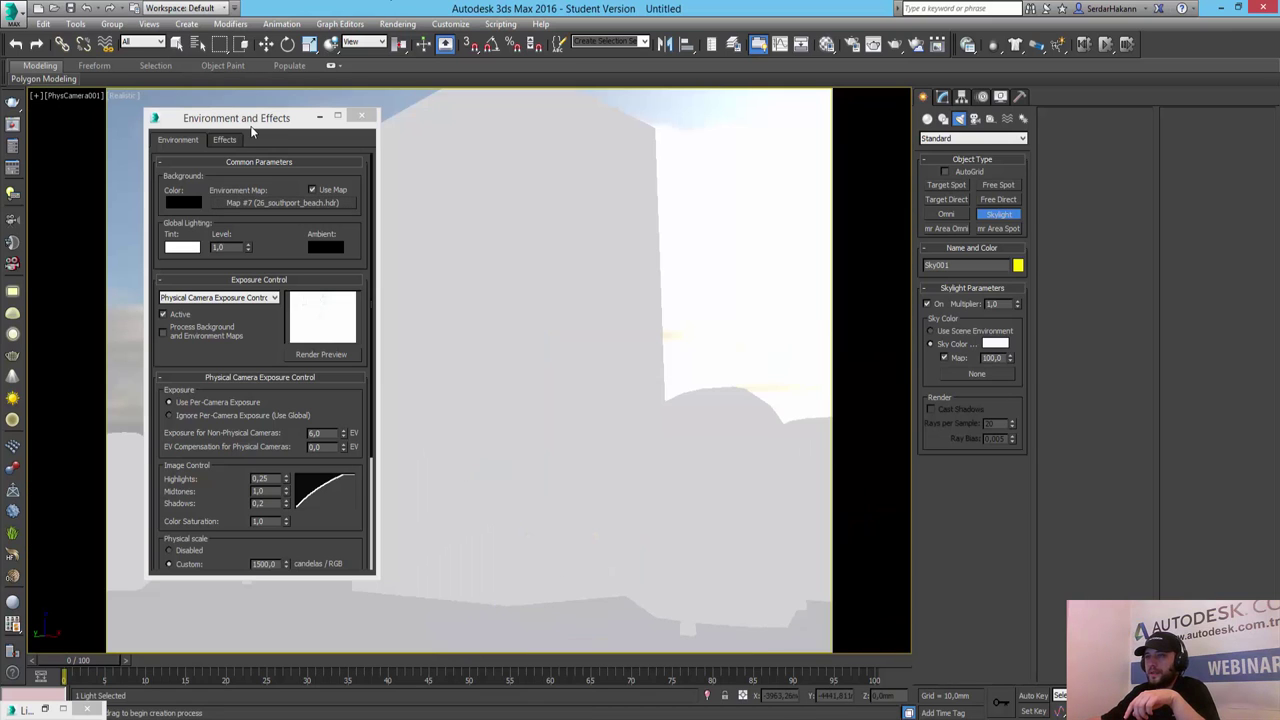
{"action": "left_click_drag", "start_coordinate": [247, 125], "coordinate": [1050, 155]}
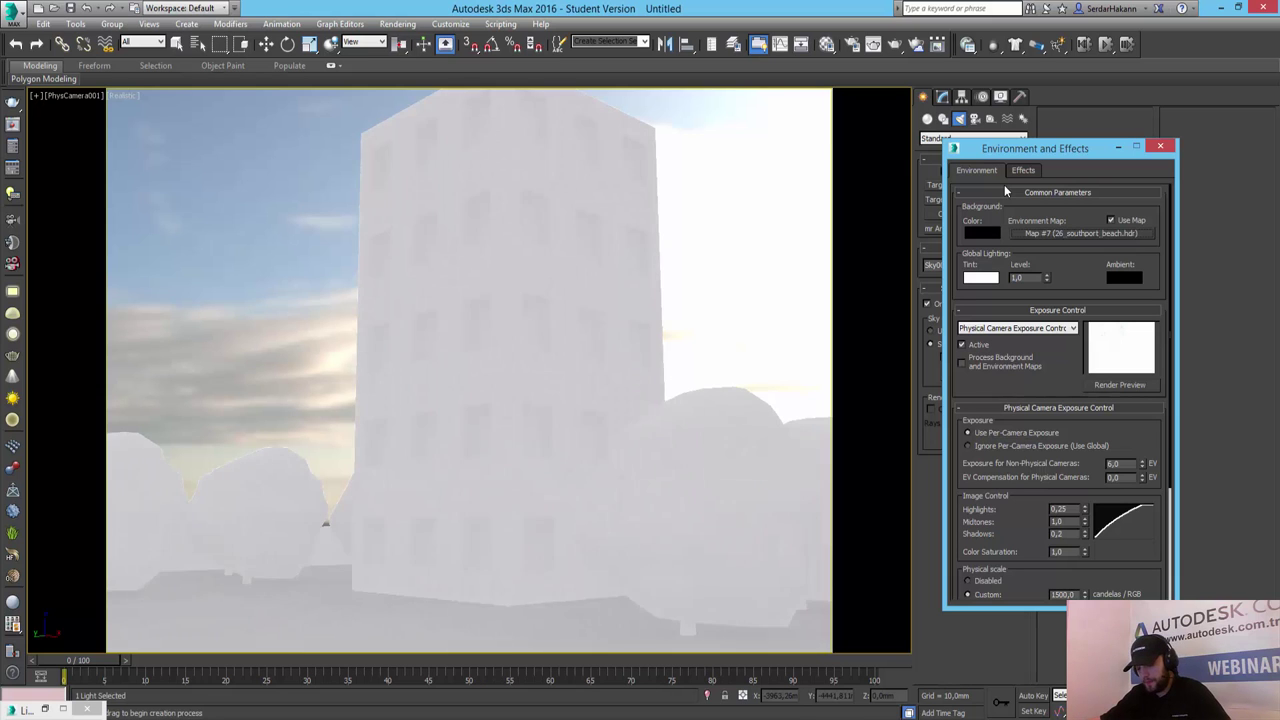
{"action": "key", "text": "alt+b"}
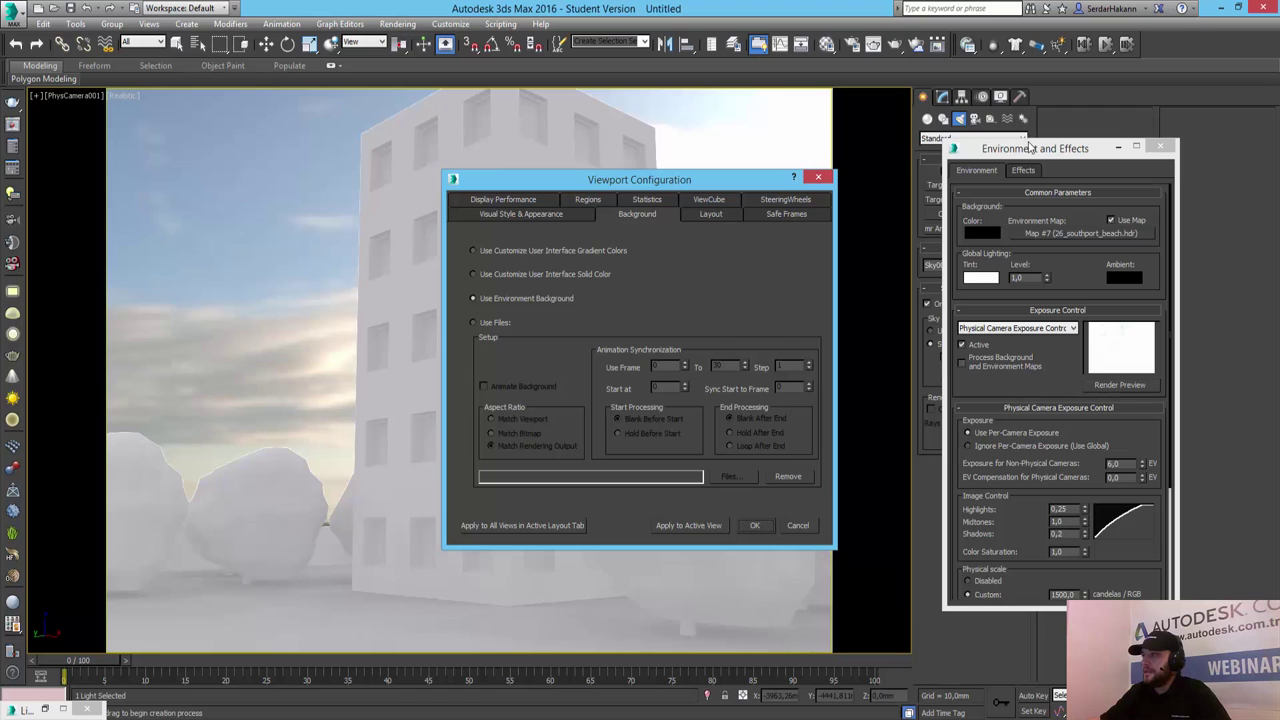
Show the HDRI as the camera view background and drag the environment map onto Sky001's Map slot.
{"action": "left_click", "coordinate": [769, 523]}
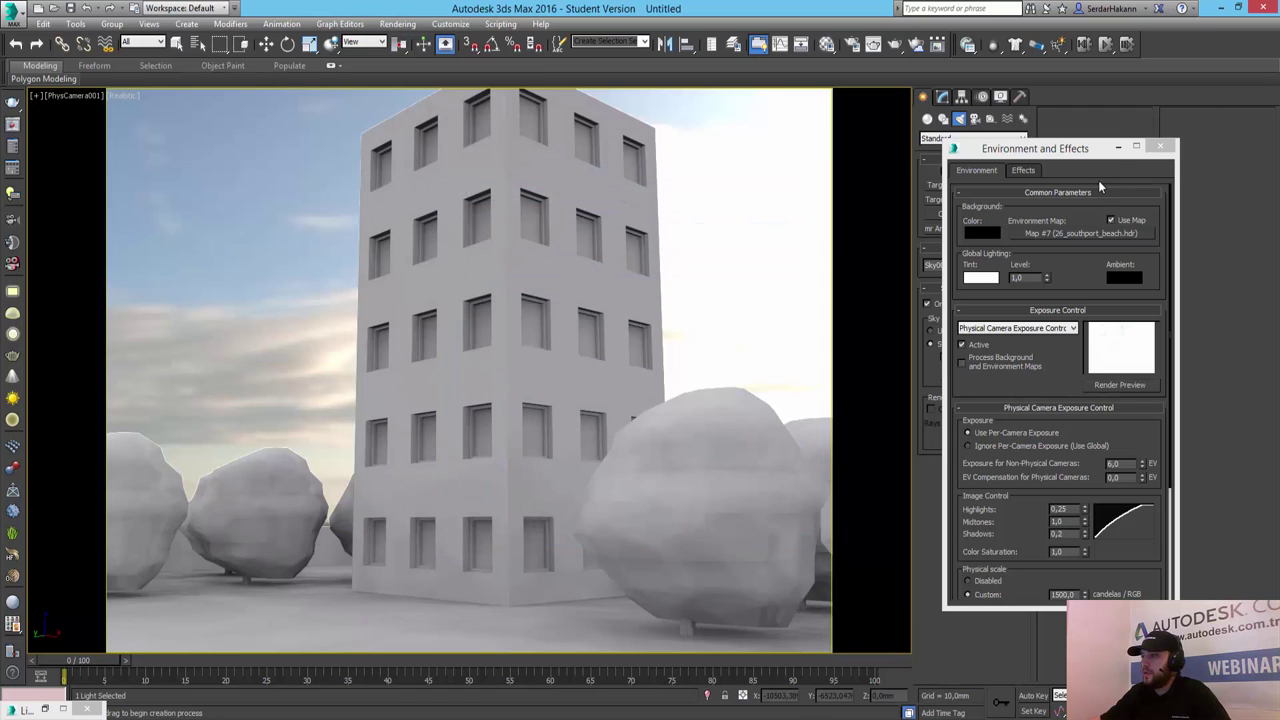
{"action": "left_click_drag", "start_coordinate": [1041, 155], "coordinate": [1106, 126]}
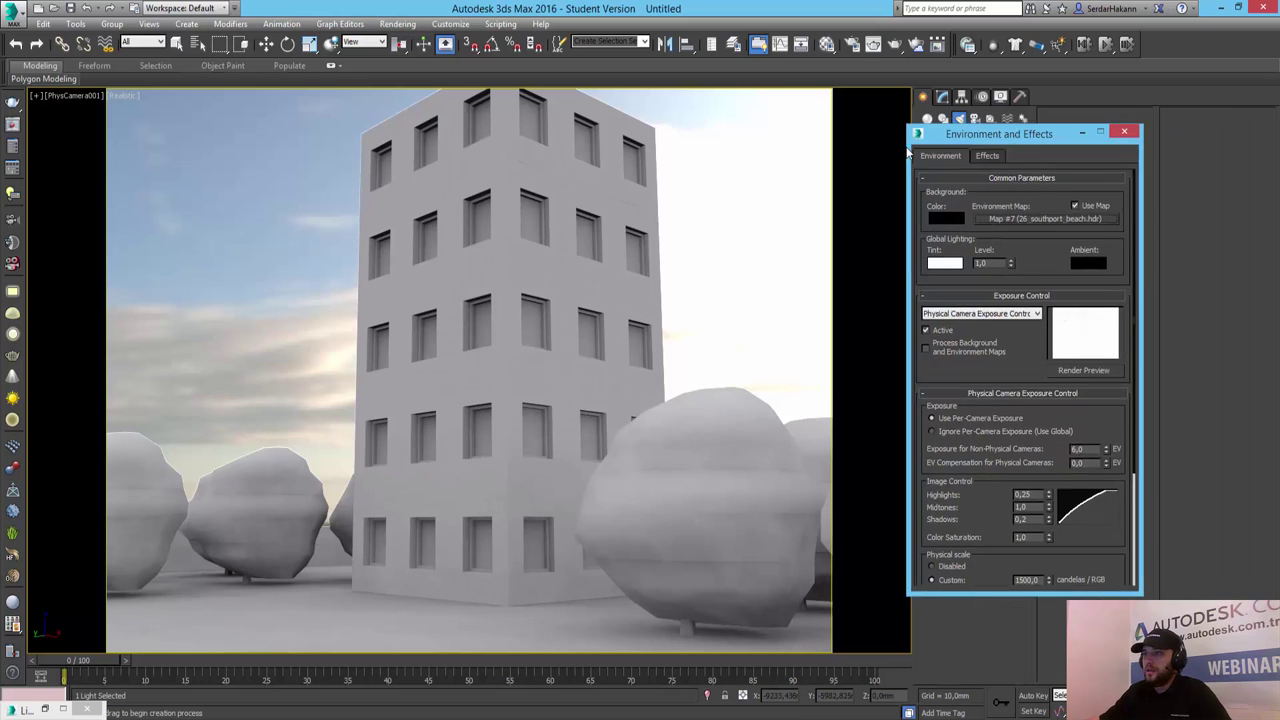
{"action": "left_click_drag", "start_coordinate": [1096, 121], "coordinate": [139, 148]}
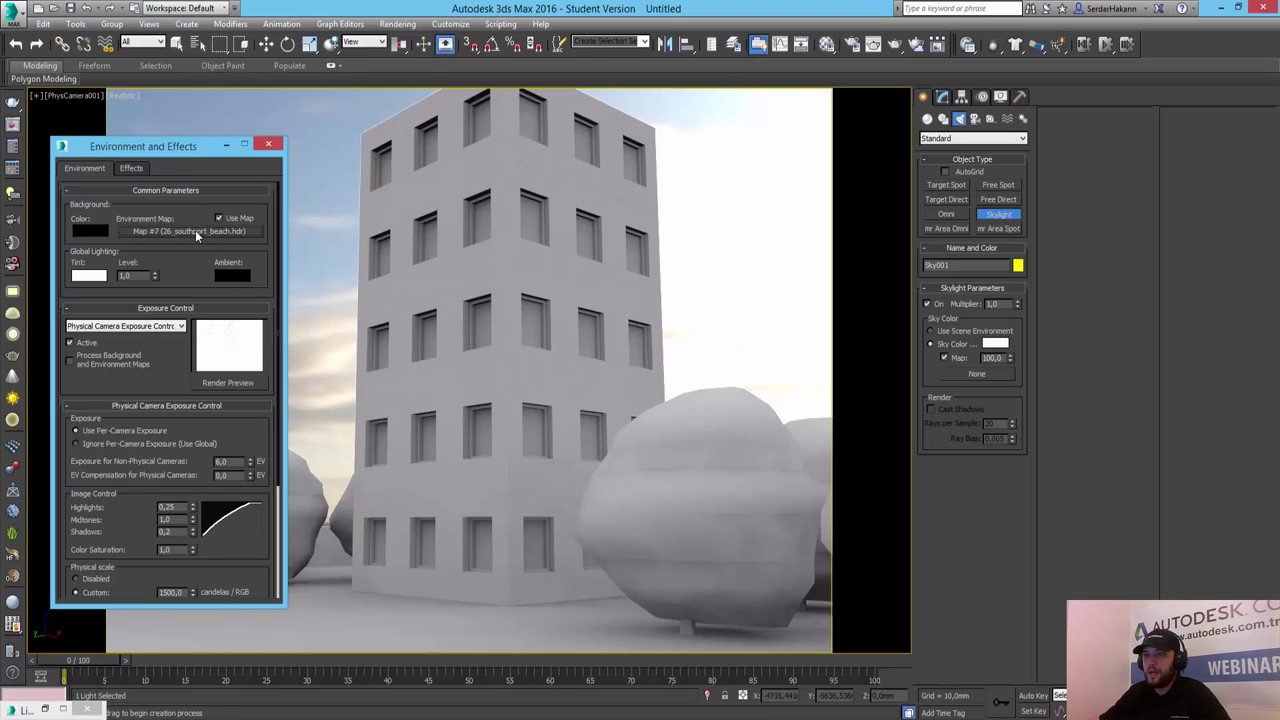
{"action": "left_click_drag", "start_coordinate": [189, 228], "coordinate": [993, 392]}
{"action": "left_click_drag", "start_coordinate": [983, 380], "coordinate": [978, 374]}
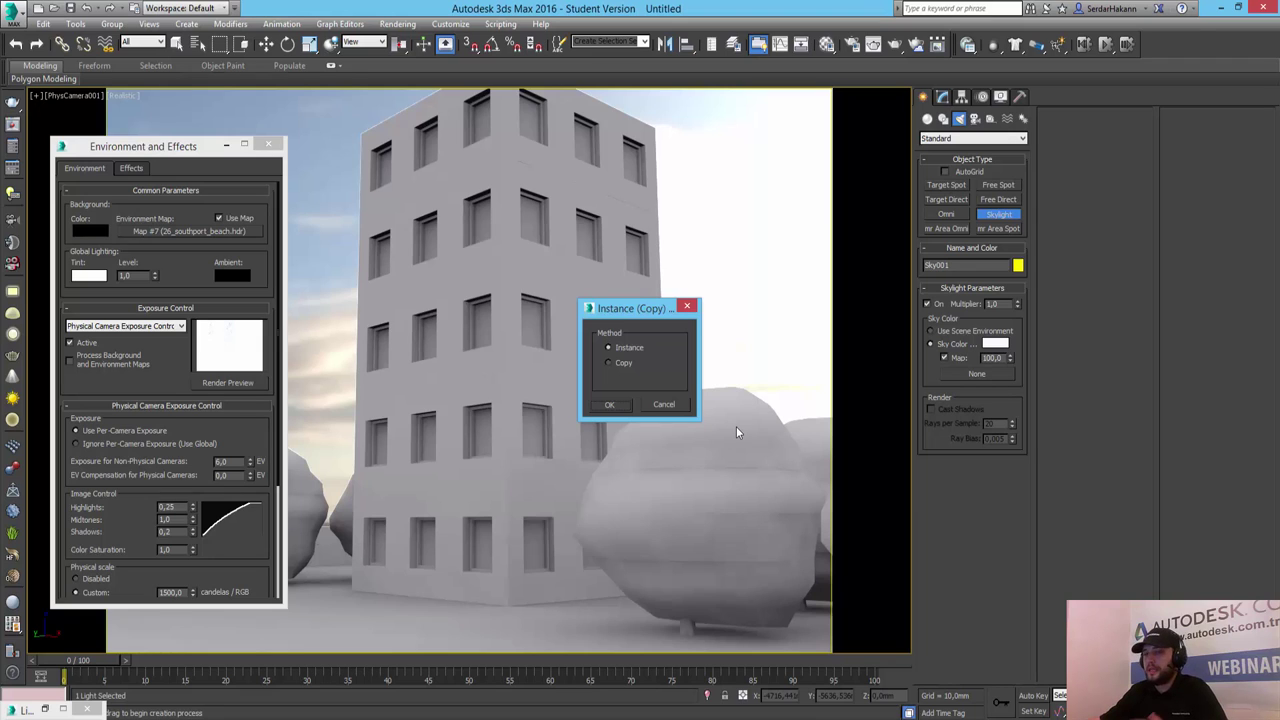
Share the southport_beach HDRI with Sky001 as an instance and move the Environment window aside.
{"action": "left_click", "coordinate": [607, 407]}
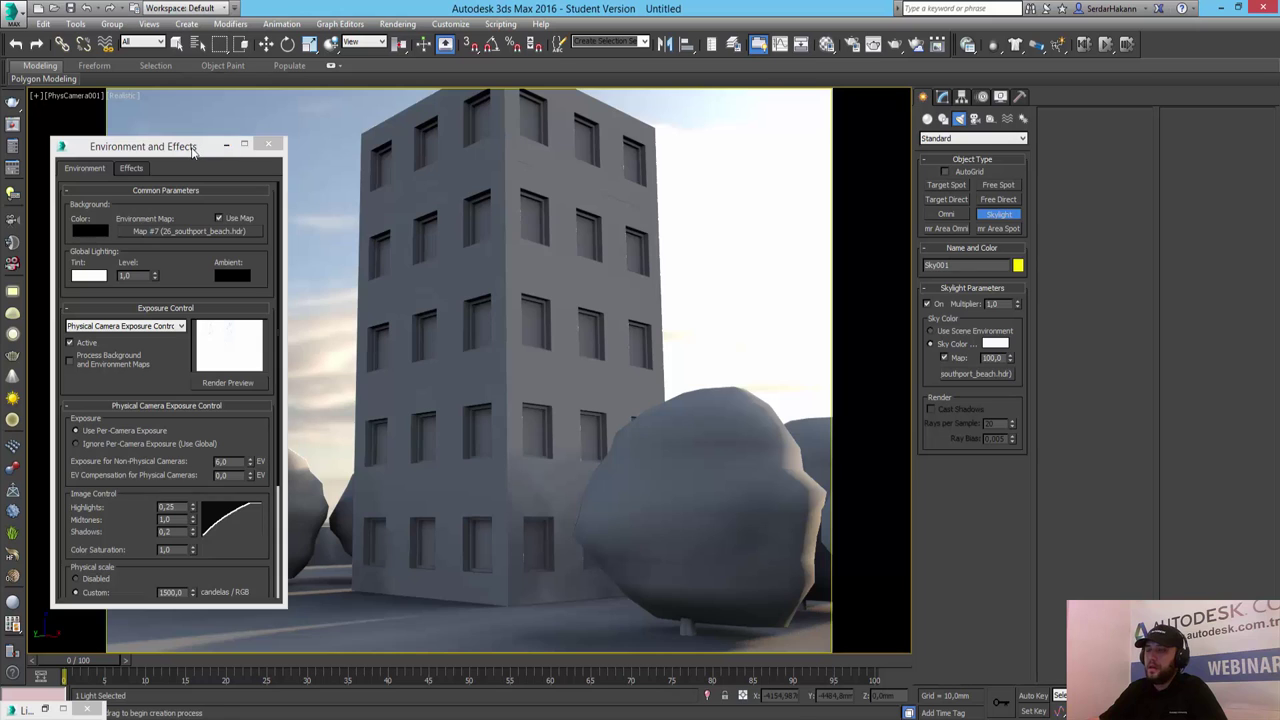
{"action": "left_click_drag", "start_coordinate": [194, 149], "coordinate": [1208, 193]}
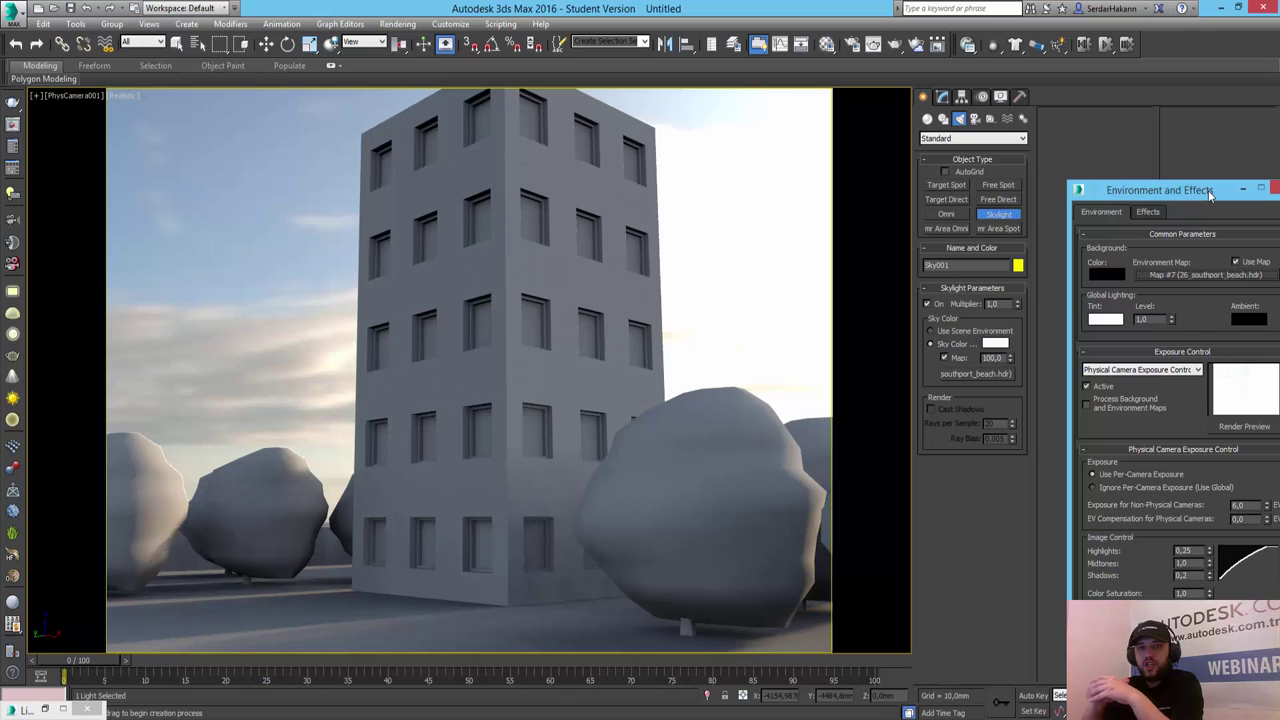
Toggle wireframe on and off, then render the HDRI-lit PhysCamera001 view.
{"action": "key", "text": "F3"}
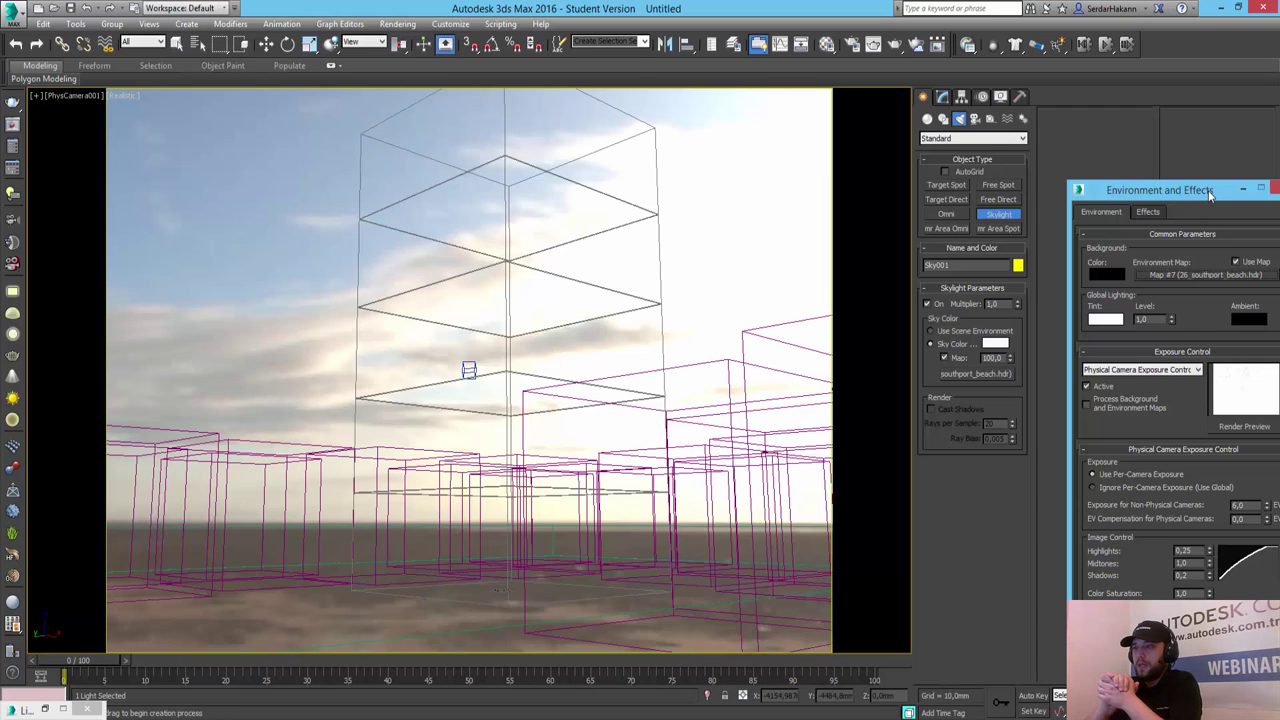
{"action": "key", "text": "F3"}
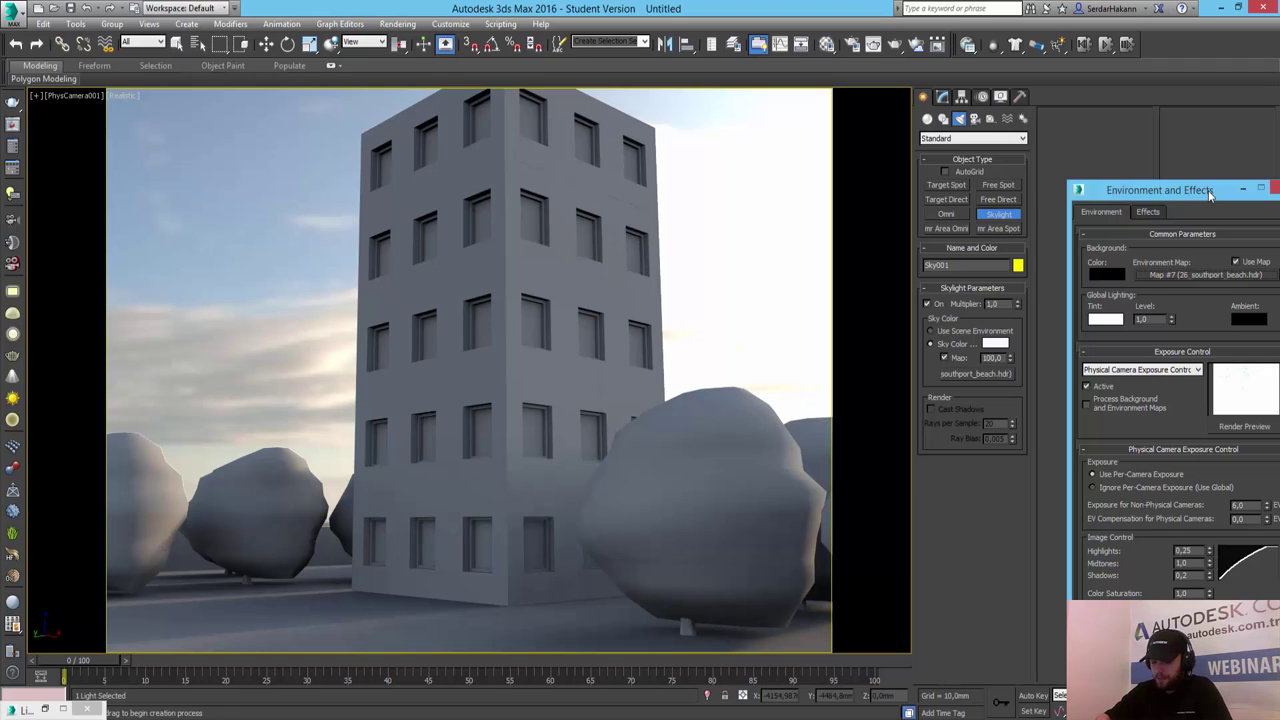
{"action": "key", "text": "shift+q"}
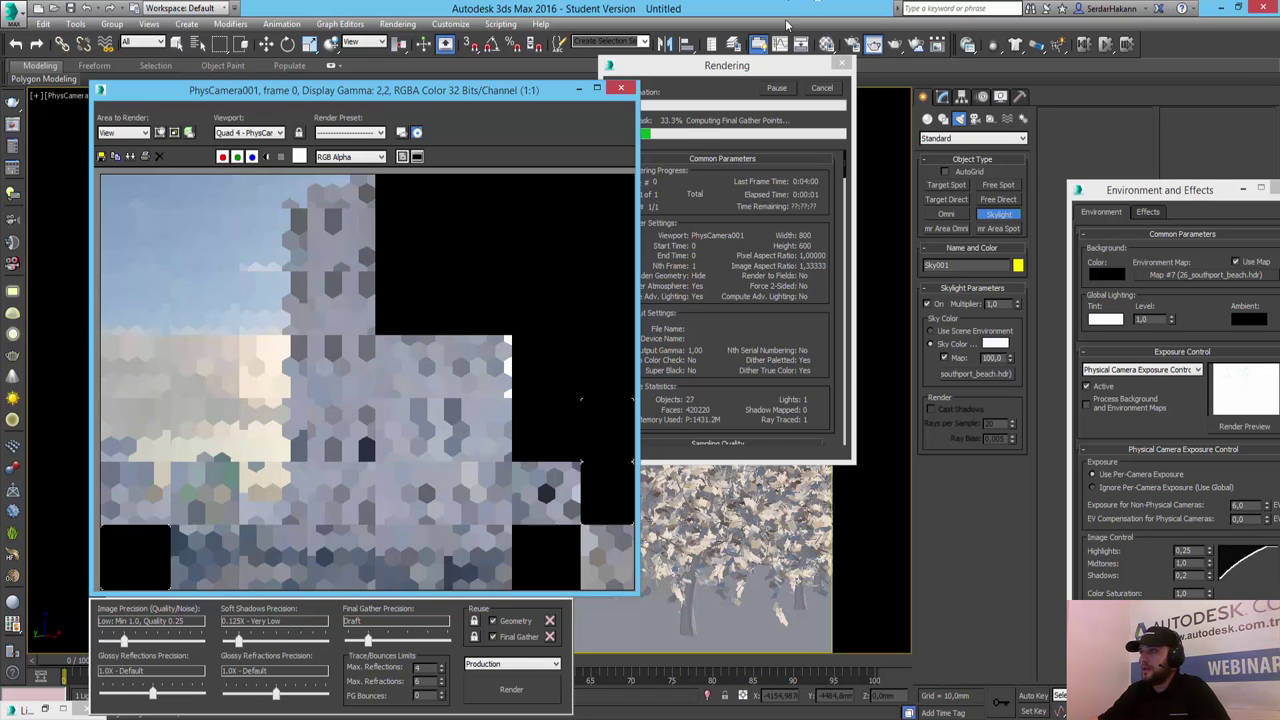
Let the PhysCamera001 draft render finish after pausing and resuming it.
{"action": "left_click_drag", "start_coordinate": [715, 85], "coordinate": [837, 136]}
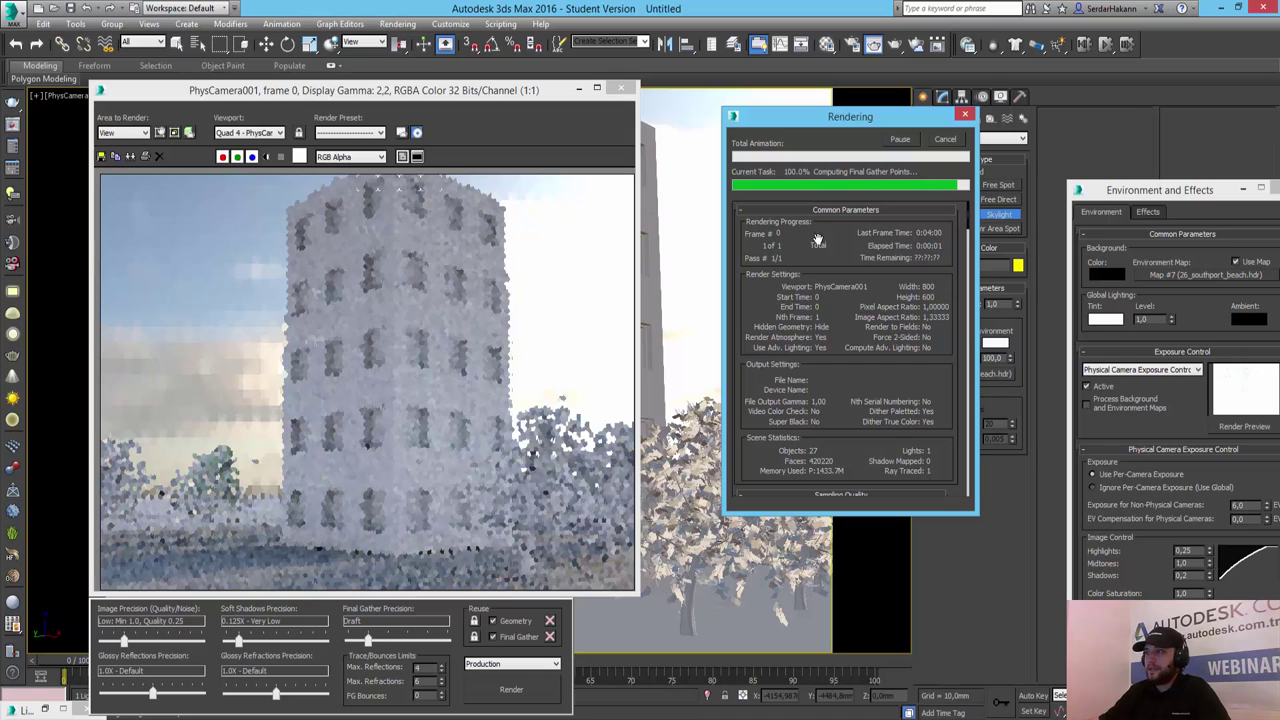
{"action": "left_click", "coordinate": [896, 143]}
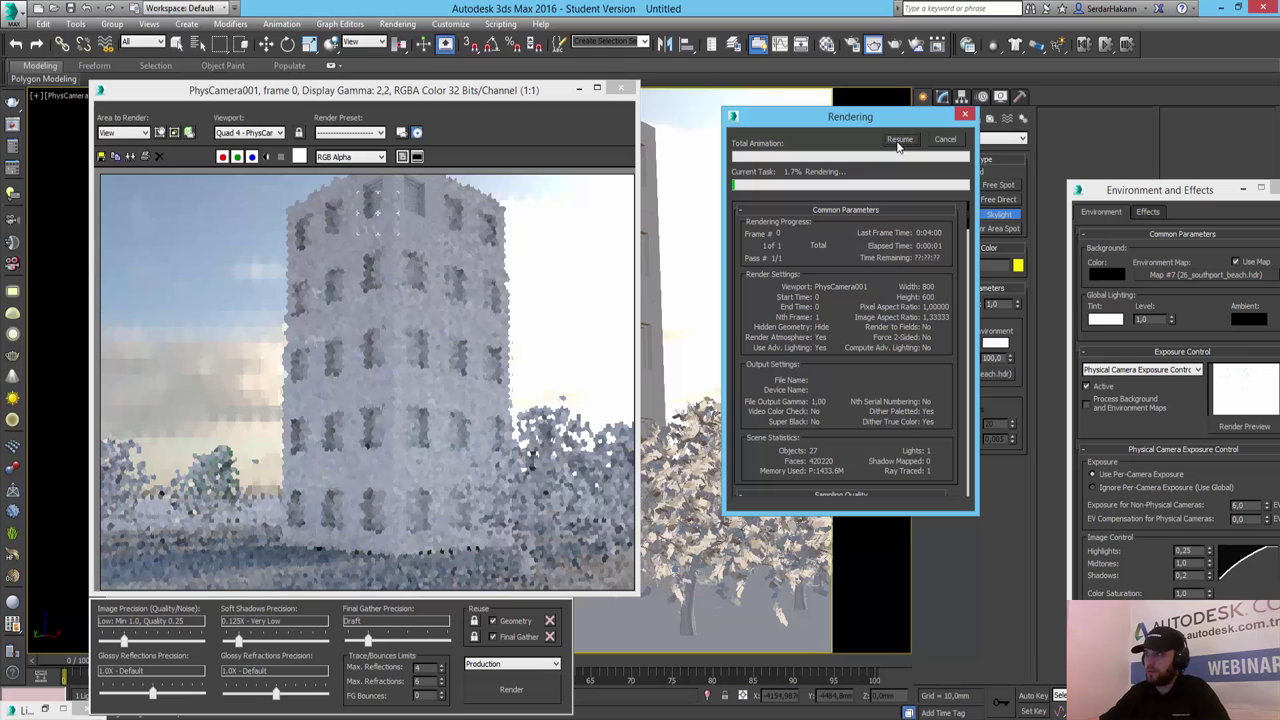
{"action": "left_click", "coordinate": [898, 146]}
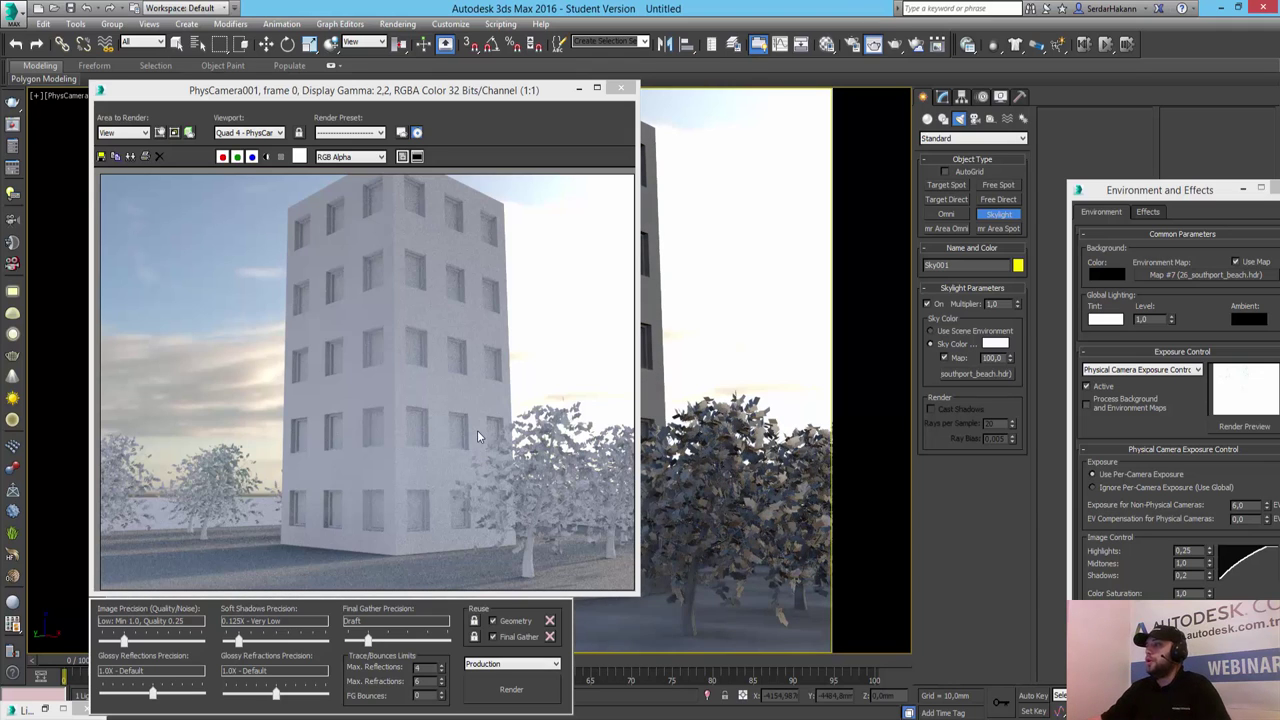
Try the Sunlight and Daylight lighting systems, cancelling both without adding either to the scene.
{"action": "left_click", "coordinate": [1022, 118]}
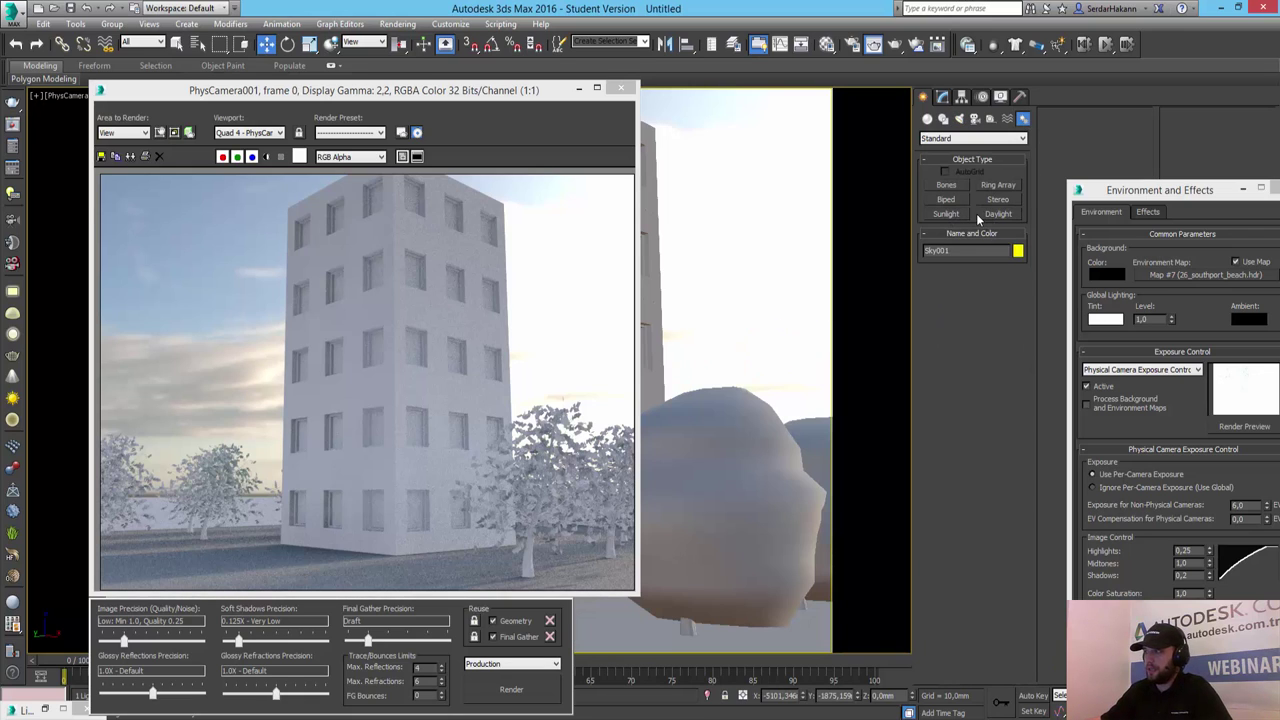
{"action": "left_click", "coordinate": [952, 214]}
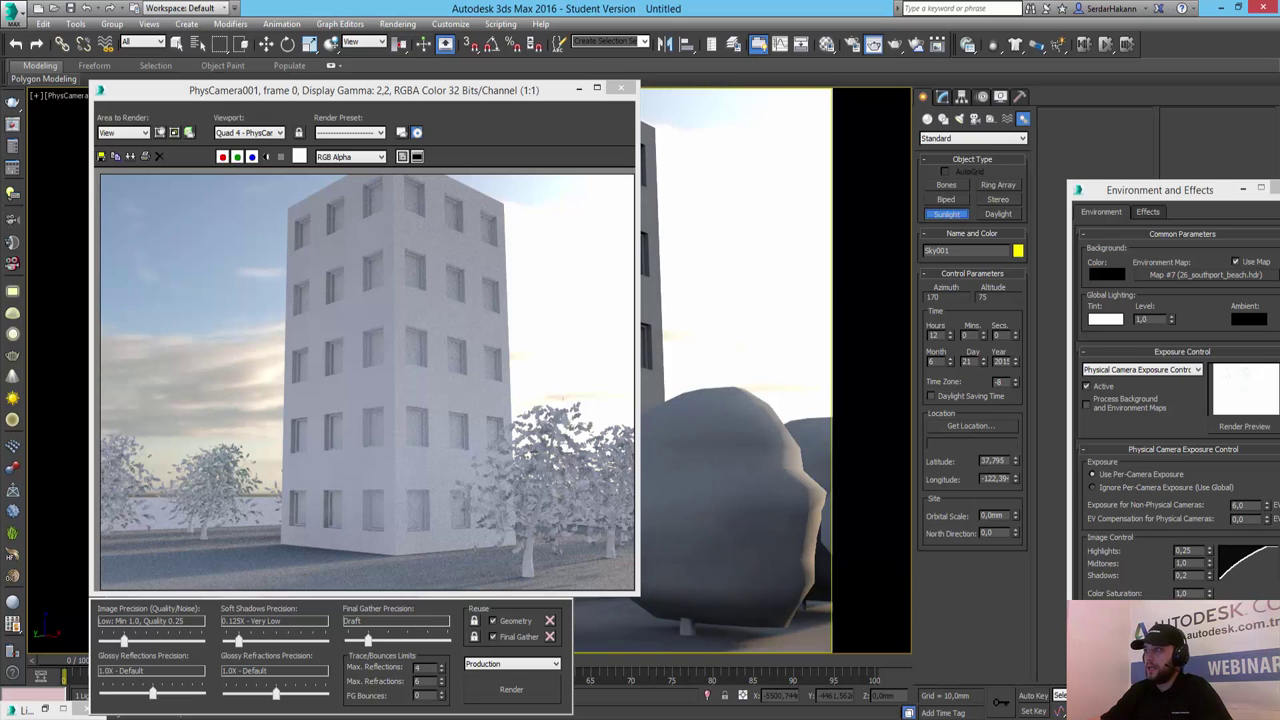
{"action": "right_click", "coordinate": [797, 258]}
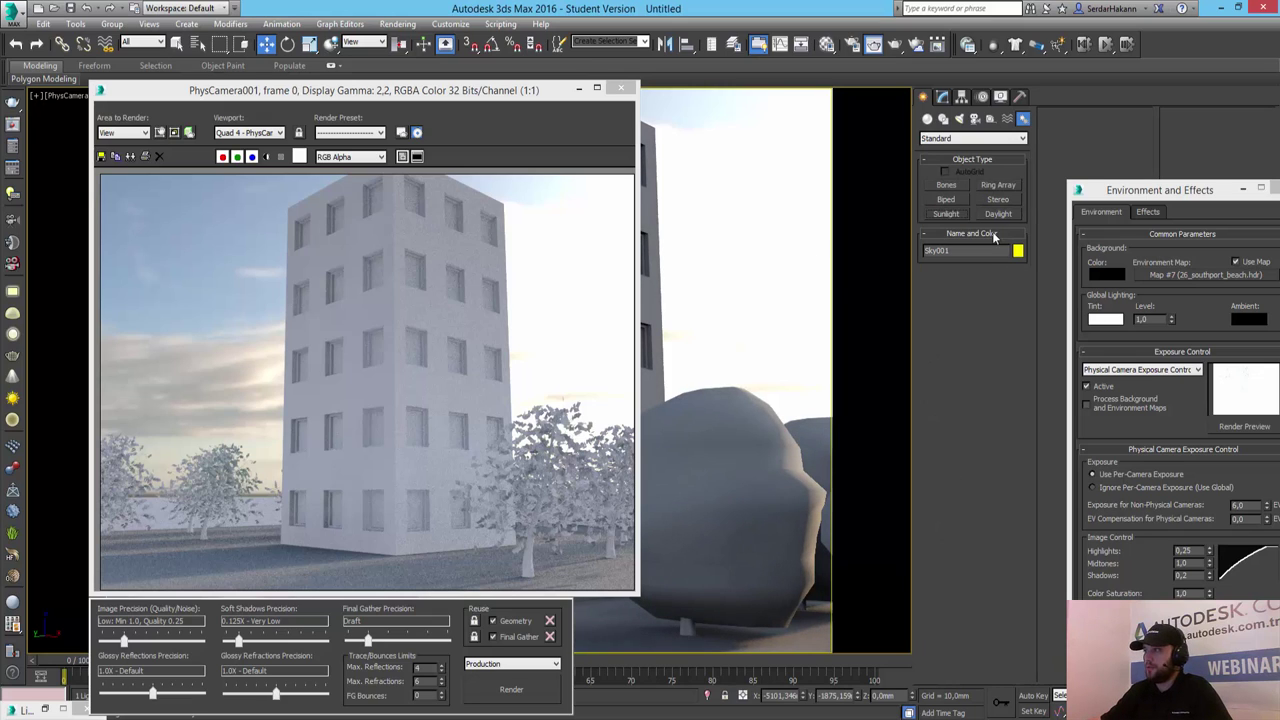
{"action": "left_click", "coordinate": [996, 215]}
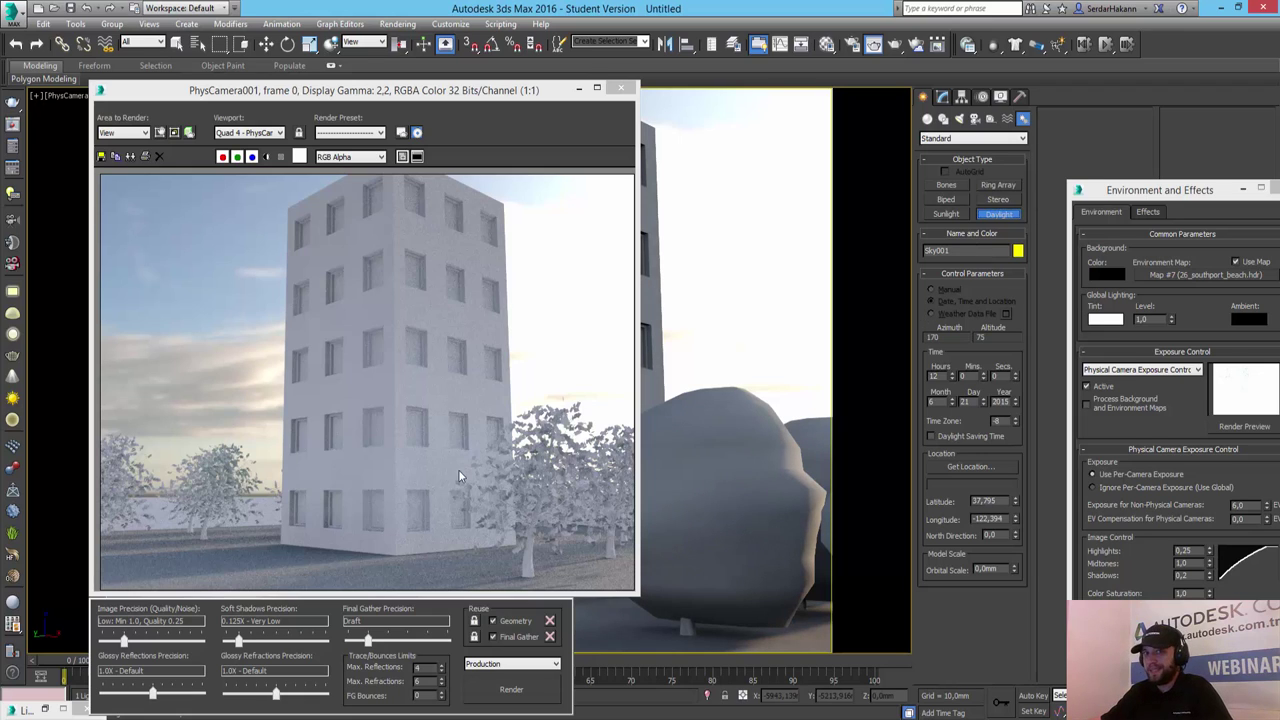
{"action": "left_click", "coordinate": [1002, 218]}
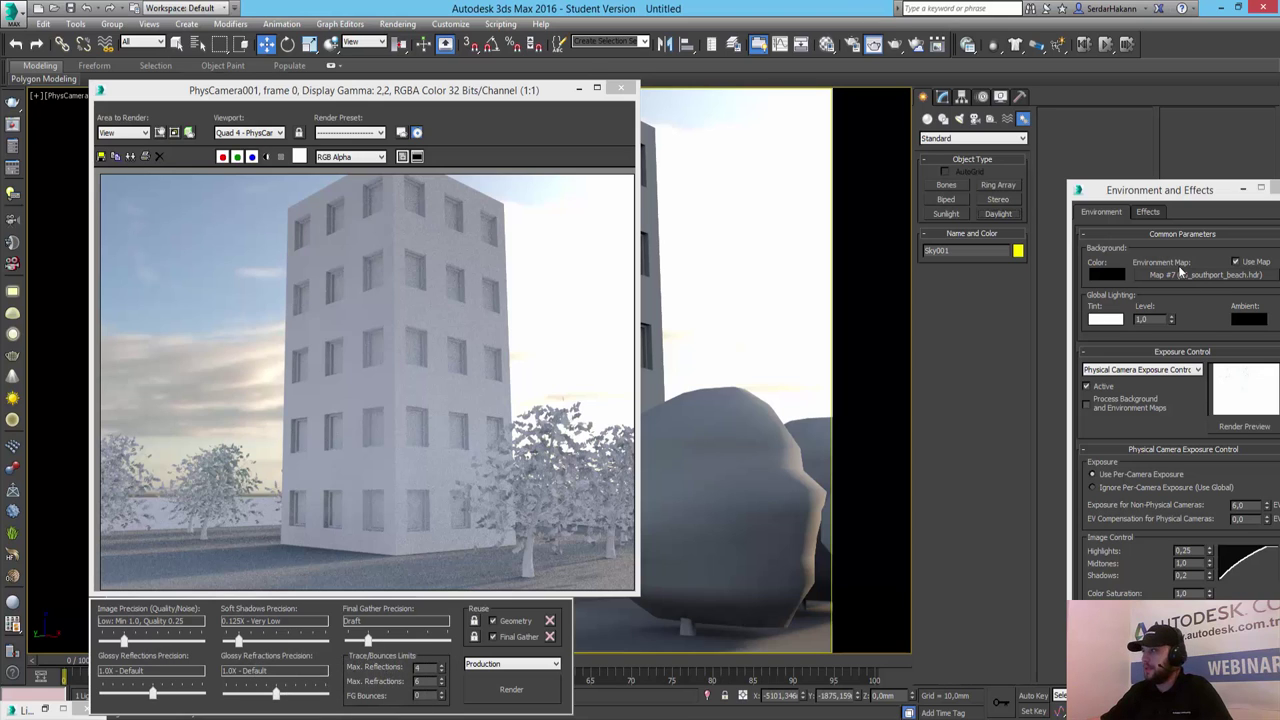
In Render Setup's Global Illumination settings, raise FG Precision to Medium and enable Photon Mapping.
{"action": "left_click", "coordinate": [395, 25]}
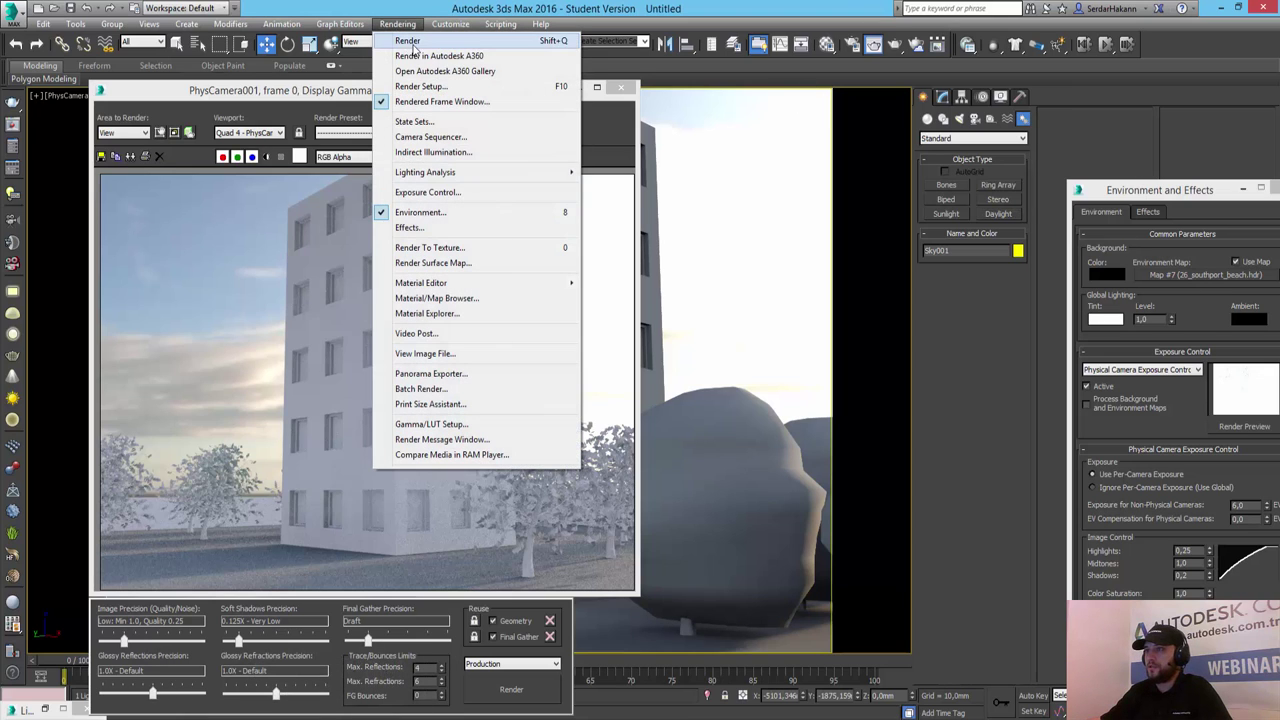
{"action": "left_click", "coordinate": [420, 87]}
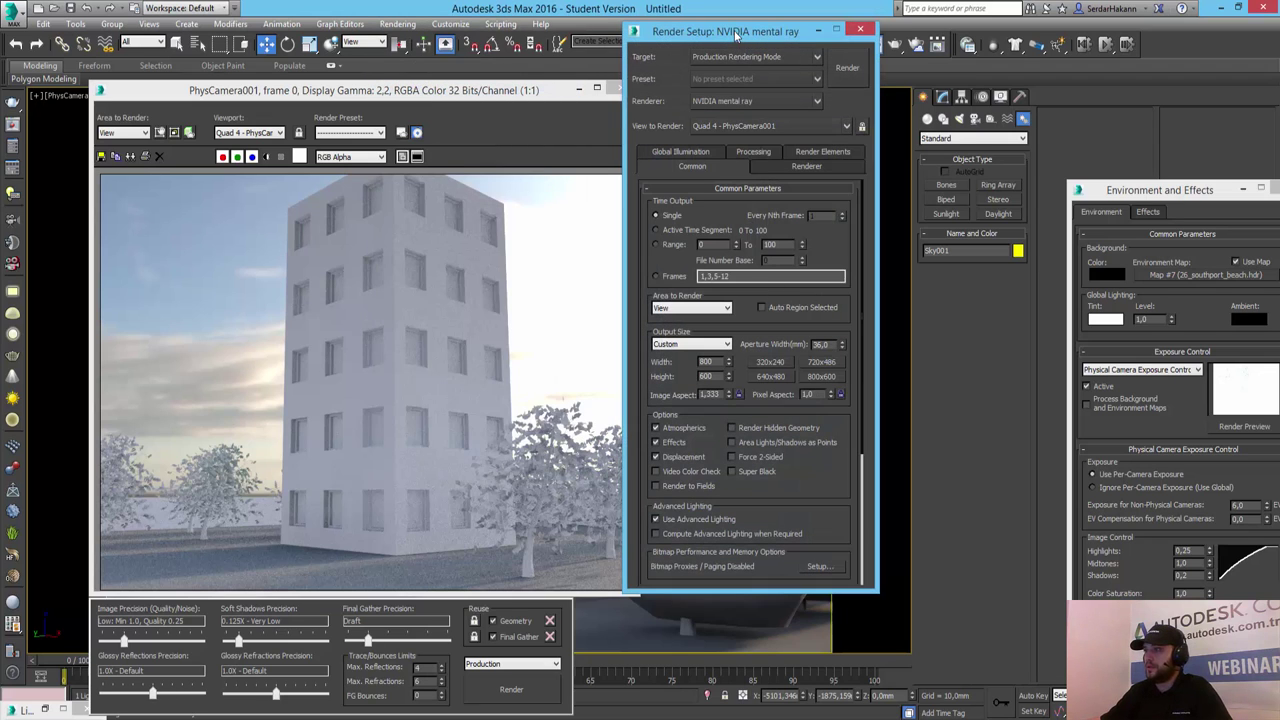
{"action": "left_click_drag", "start_coordinate": [736, 35], "coordinate": [826, 86]}
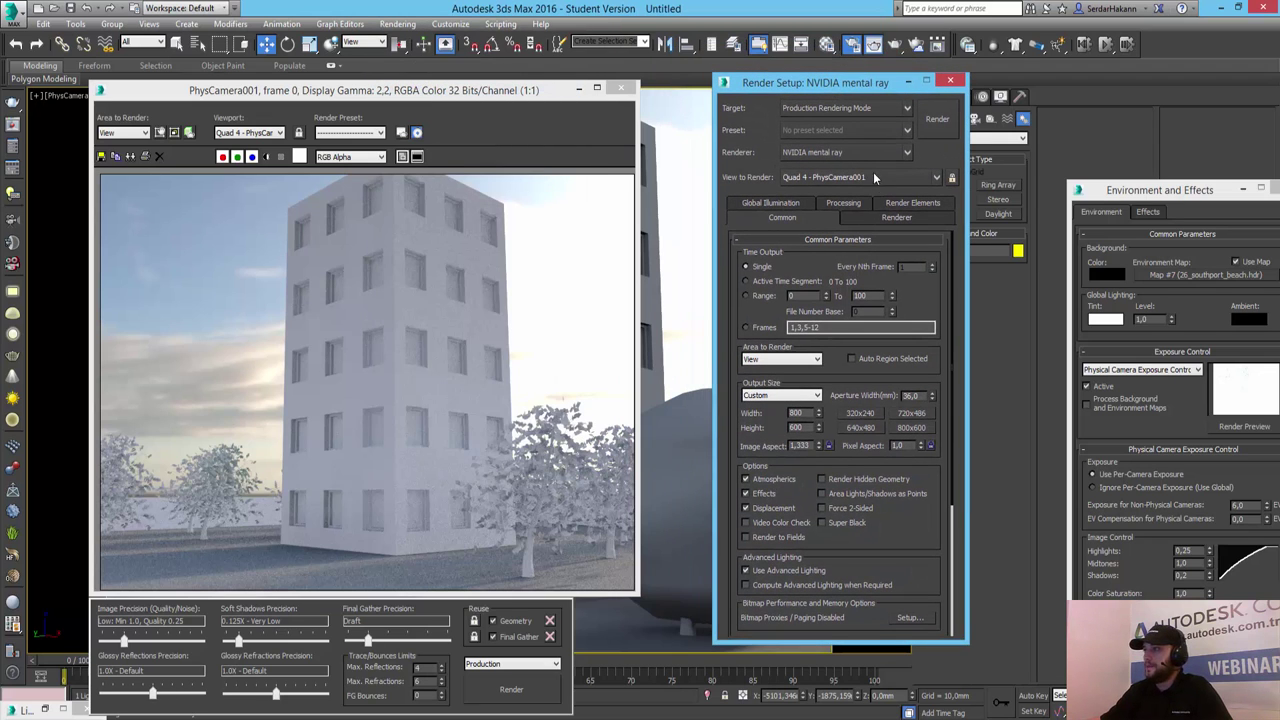
{"action": "left_click", "coordinate": [793, 204]}
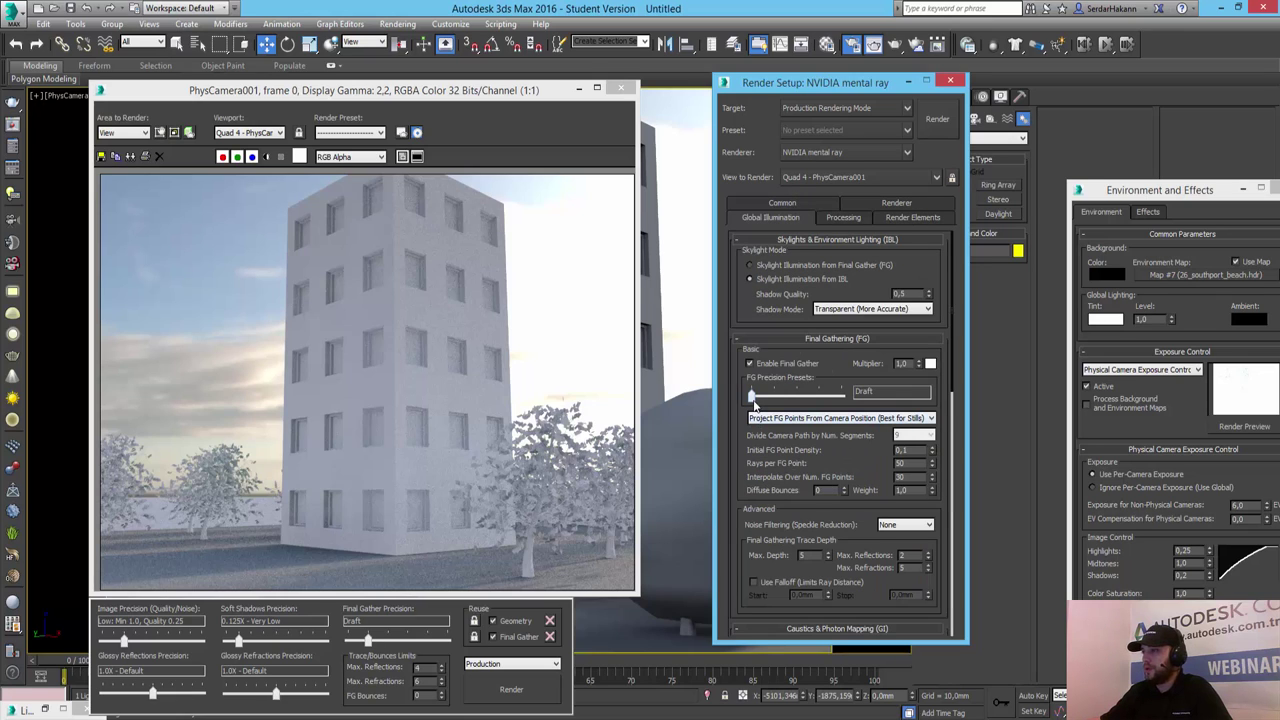
{"action": "left_click_drag", "start_coordinate": [753, 398], "coordinate": [792, 397]}
{"action": "left_click_drag", "start_coordinate": [742, 528], "coordinate": [763, 392]}
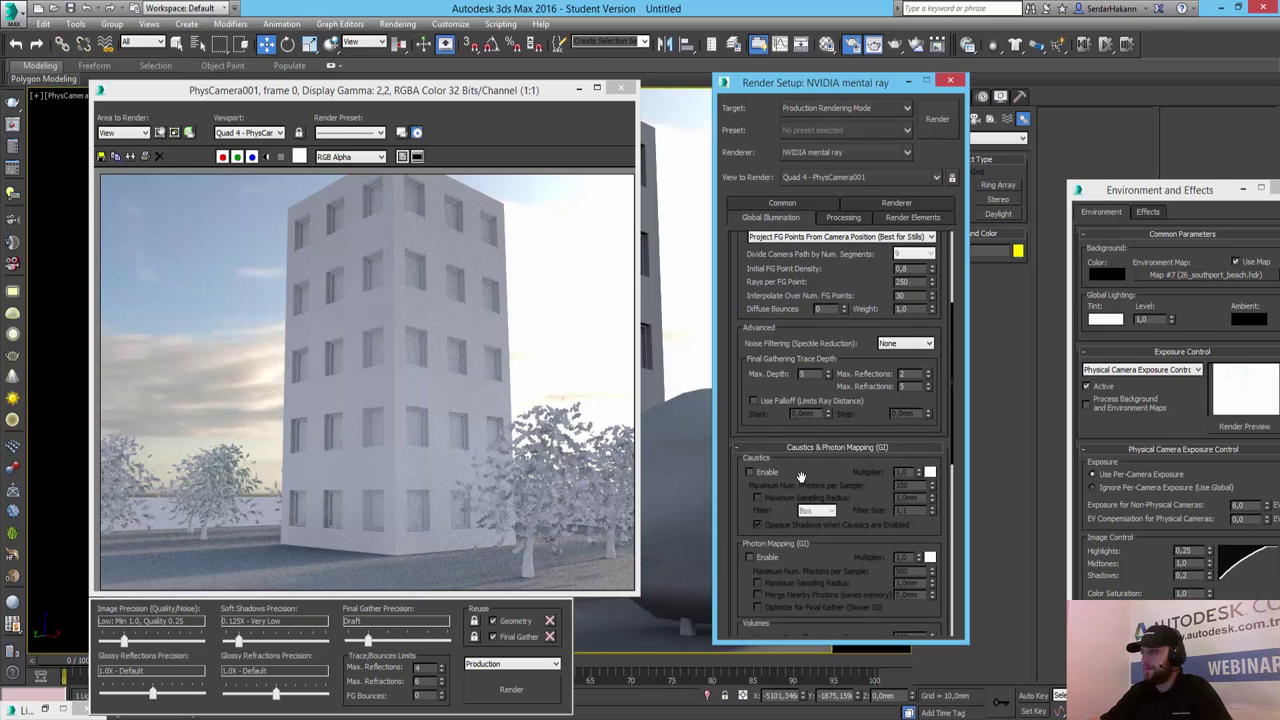
{"action": "left_click_drag", "start_coordinate": [800, 480], "coordinate": [806, 428]}
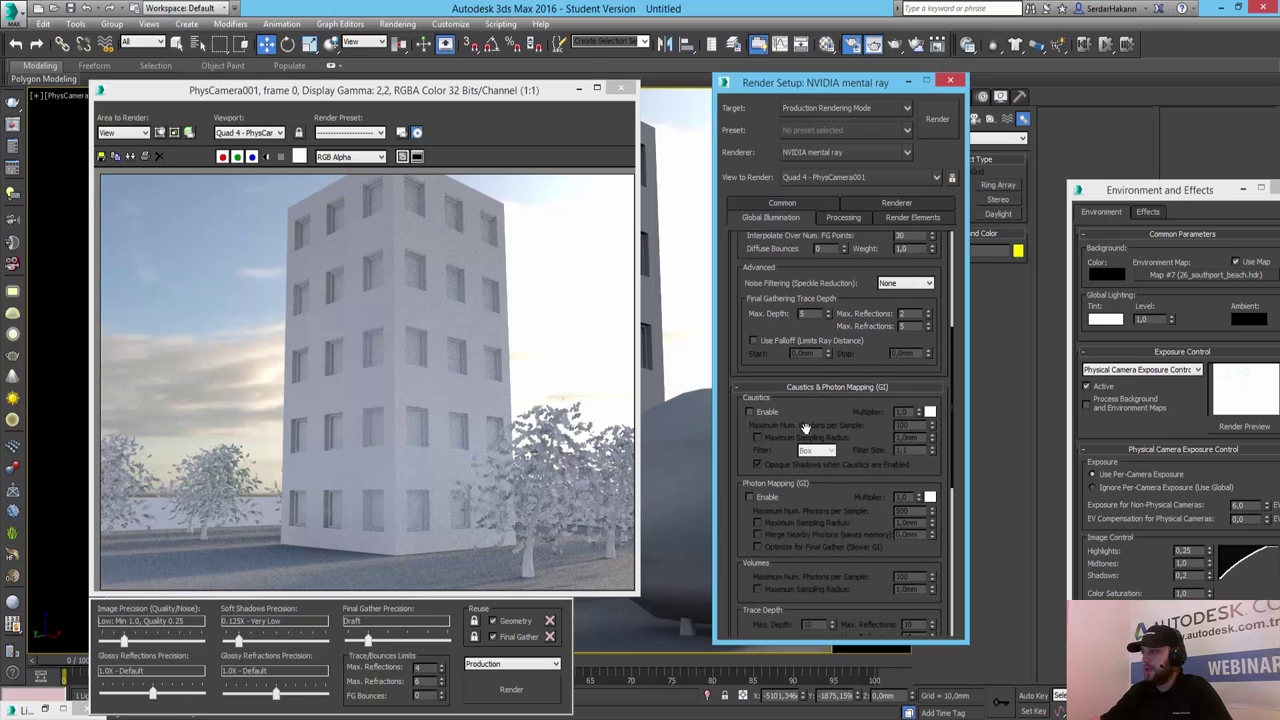
{"action": "left_click", "coordinate": [771, 505]}
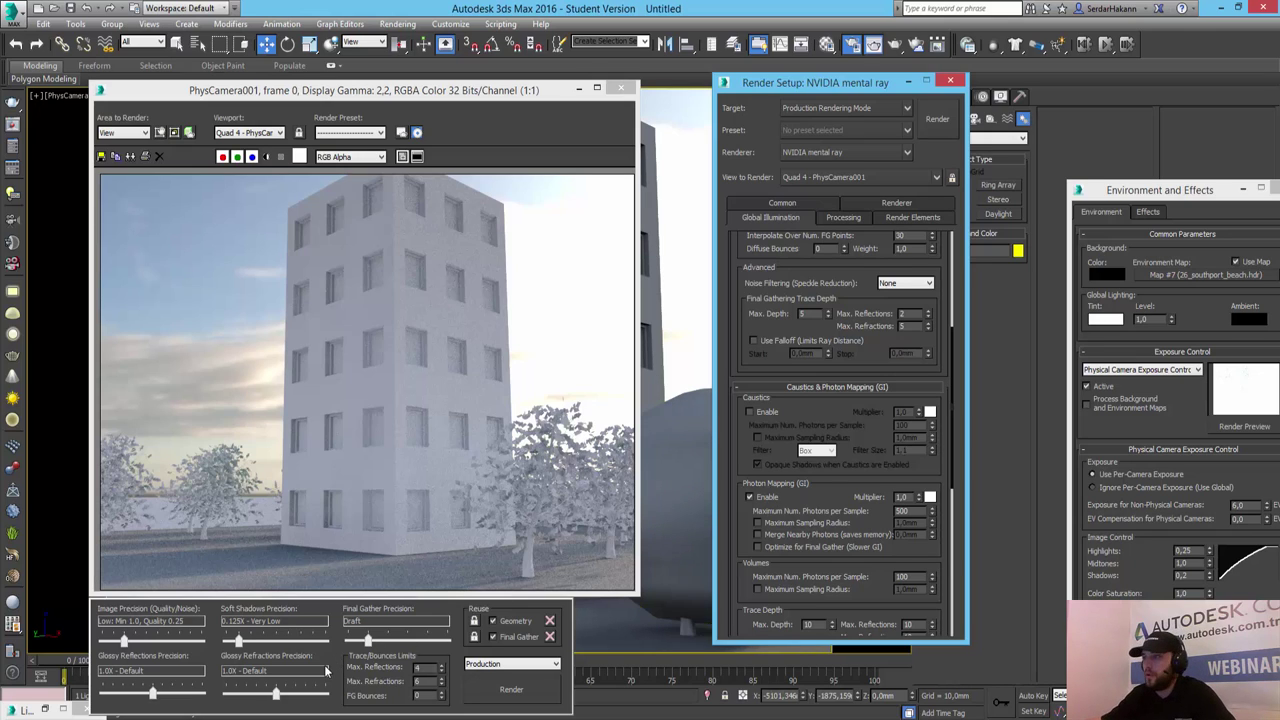
Set Image Precision to Medium, Soft Shadows to 0.5X Medium and Final Gather Precision to Medium.
{"action": "left_click_drag", "start_coordinate": [742, 304], "coordinate": [756, 484]}
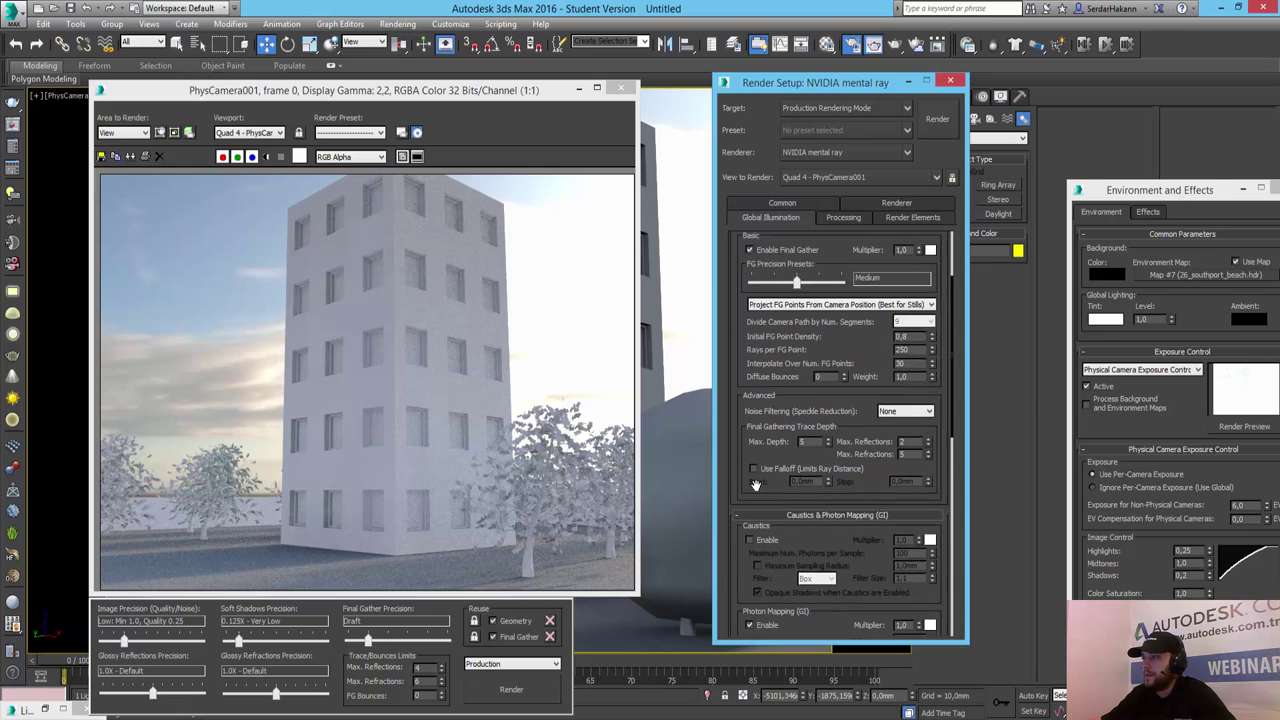
{"action": "scroll", "coordinate": [756, 484], "scroll_direction": "up", "scroll_amount": 2}
{"action": "left_click_drag", "start_coordinate": [799, 343], "coordinate": [774, 344]}
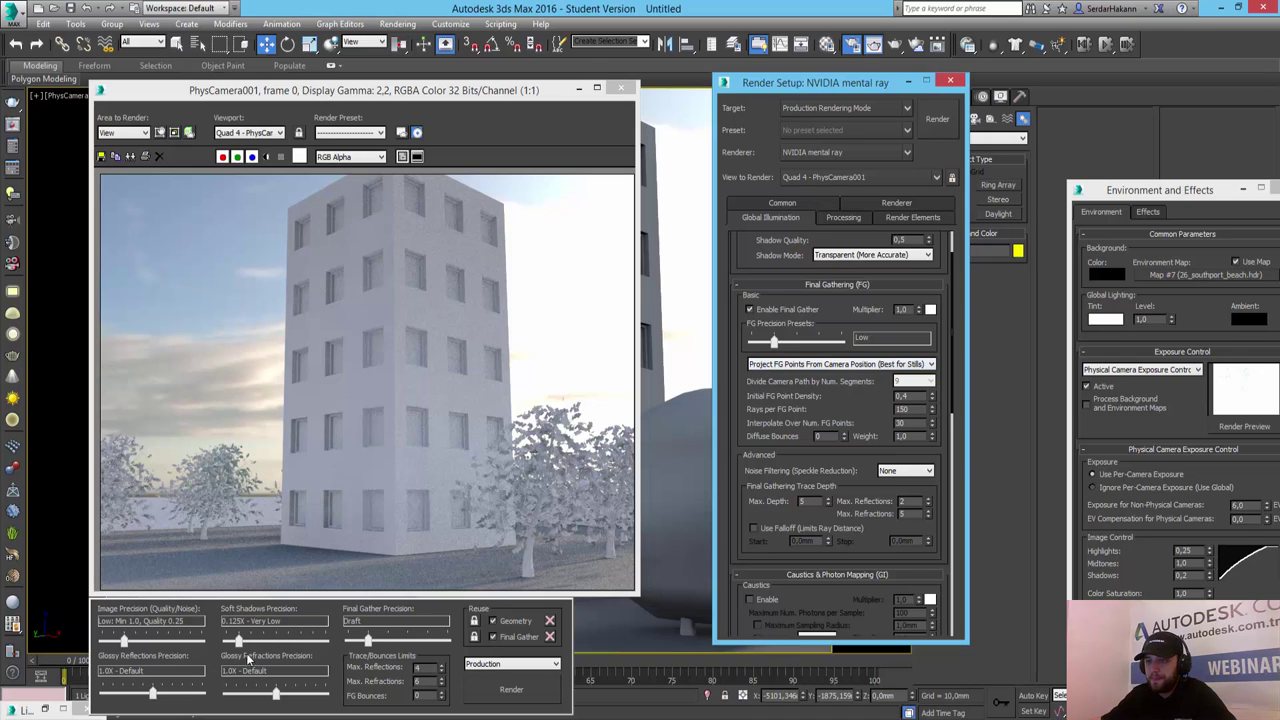
{"action": "left_click_drag", "start_coordinate": [240, 643], "coordinate": [264, 643]}
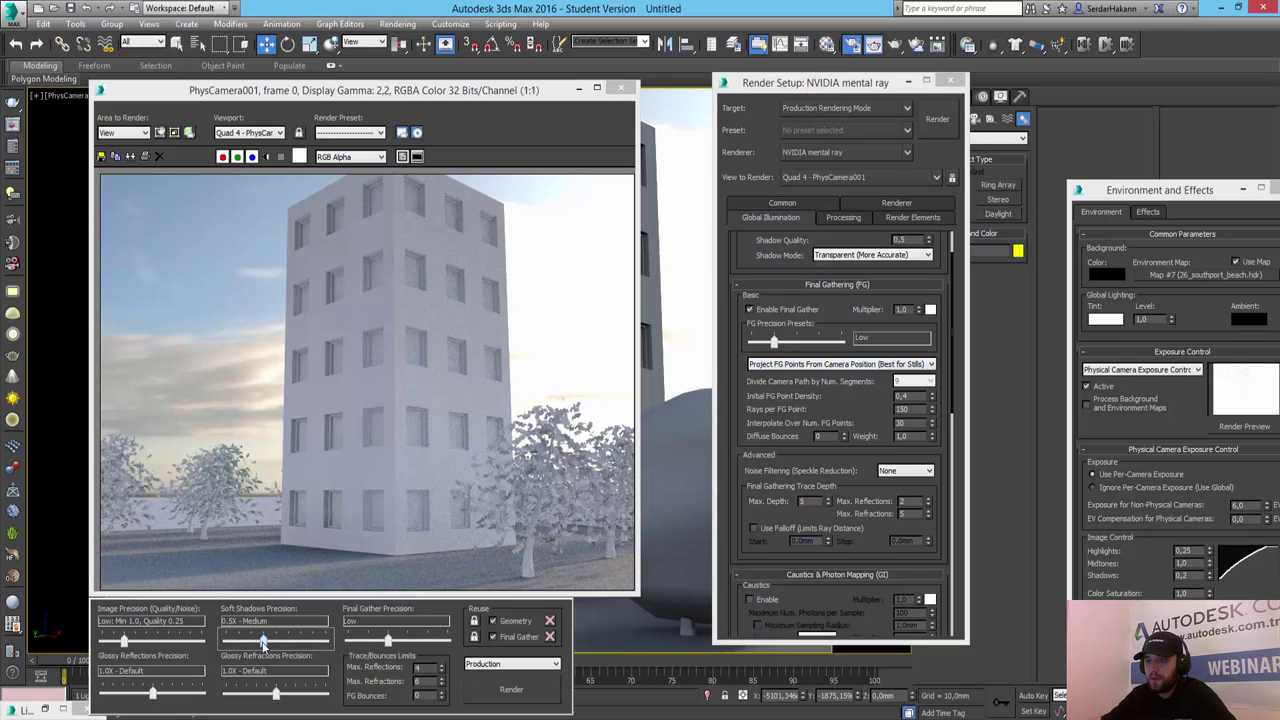
{"action": "left_click", "coordinate": [126, 644]}
{"action": "left_click", "coordinate": [149, 643]}
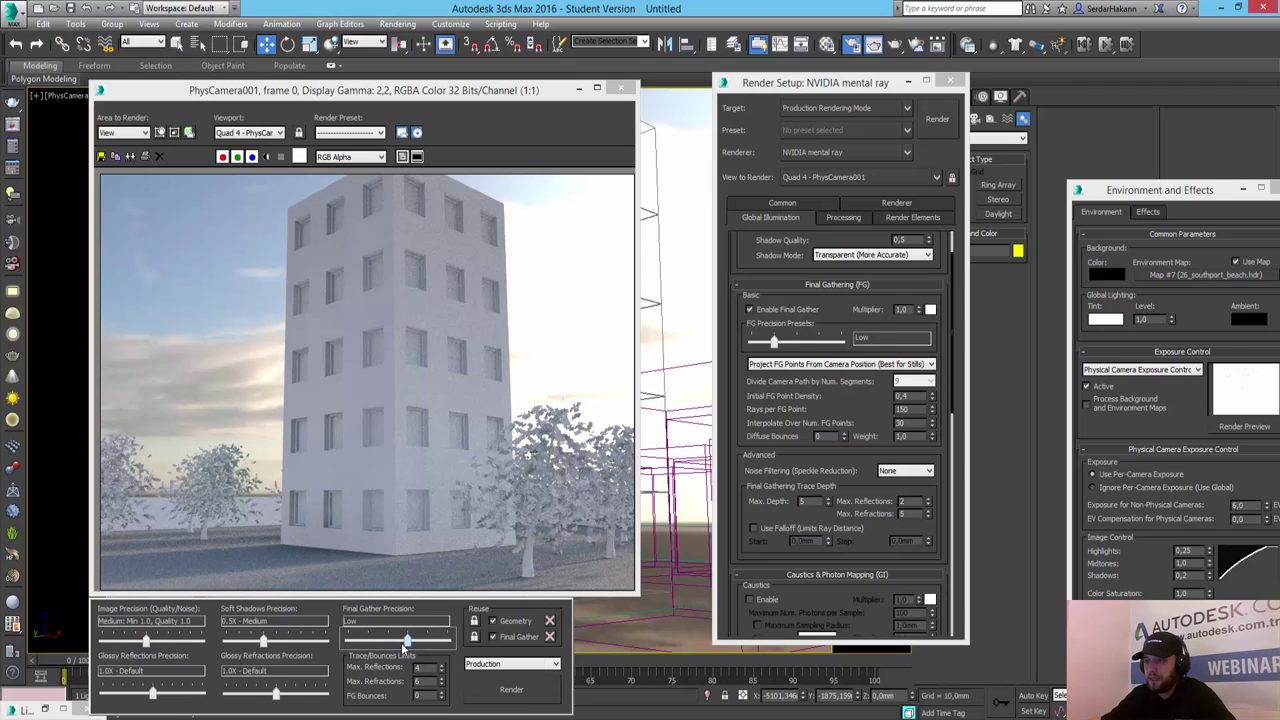
{"action": "left_click", "coordinate": [401, 642]}
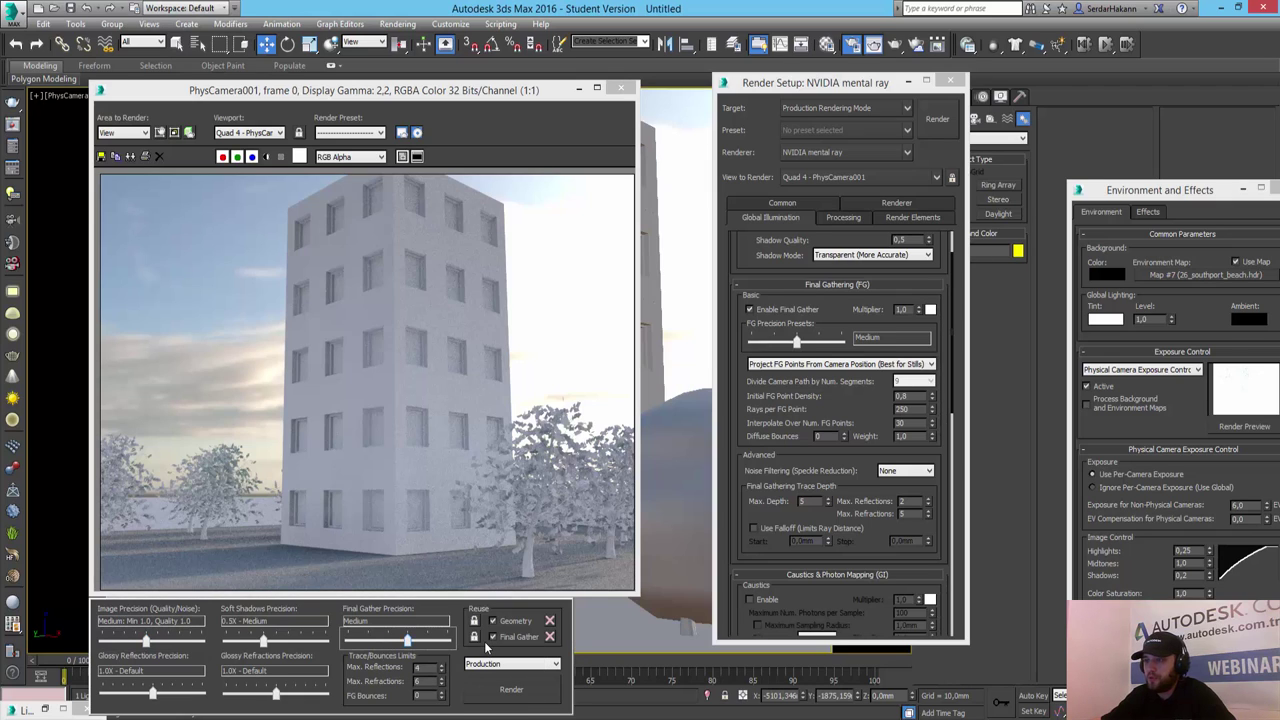
Re-render PhysCamera001 with the medium settings and enlarge the frame window to inspect the result.
{"action": "left_click", "coordinate": [512, 690]}
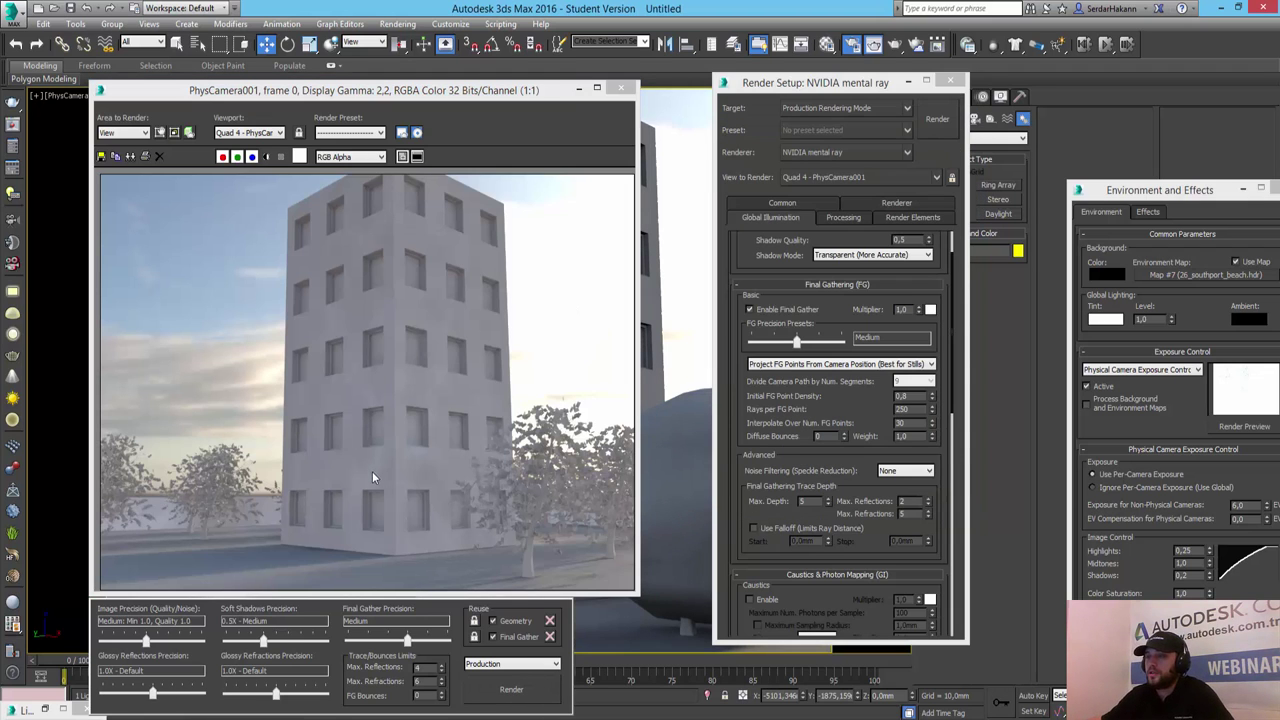
{"action": "left_click_drag", "start_coordinate": [637, 595], "coordinate": [757, 688]}
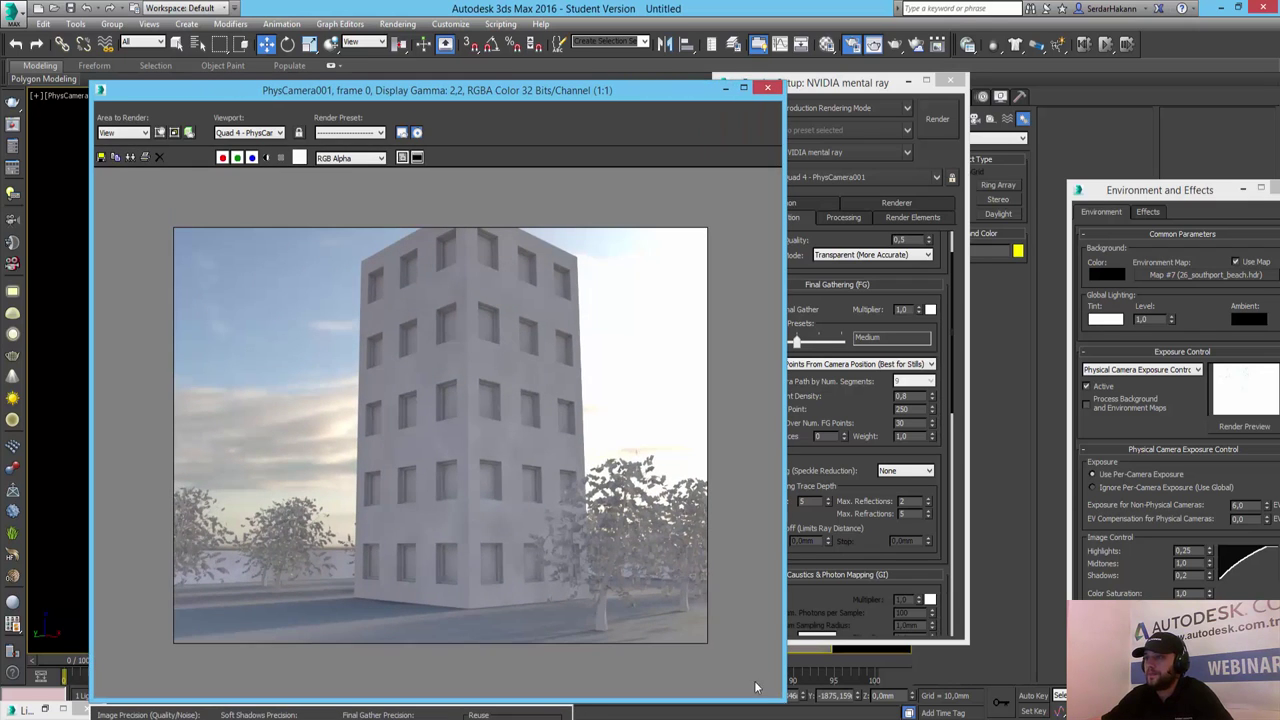
{"action": "scroll", "coordinate": [493, 498], "scroll_direction": "up", "scroll_amount": 1}
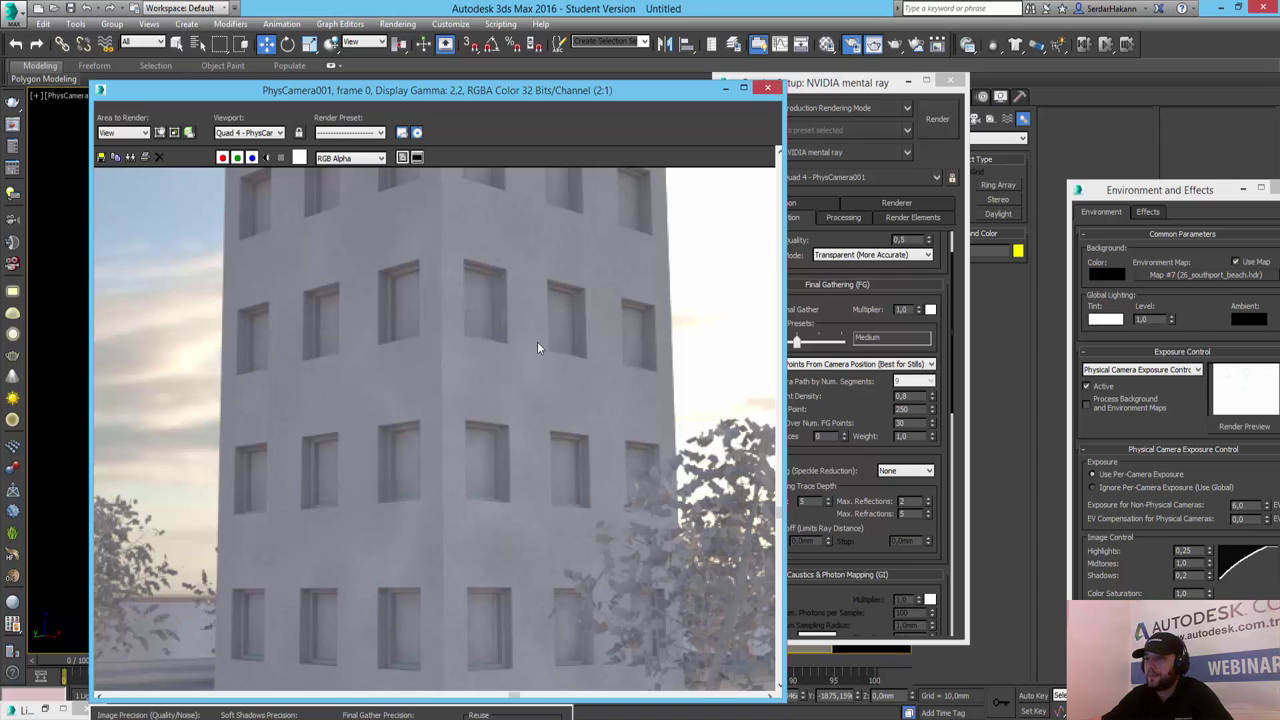
{"action": "middle_click_drag", "start_coordinate": [291, 534], "coordinate": [451, 434]}
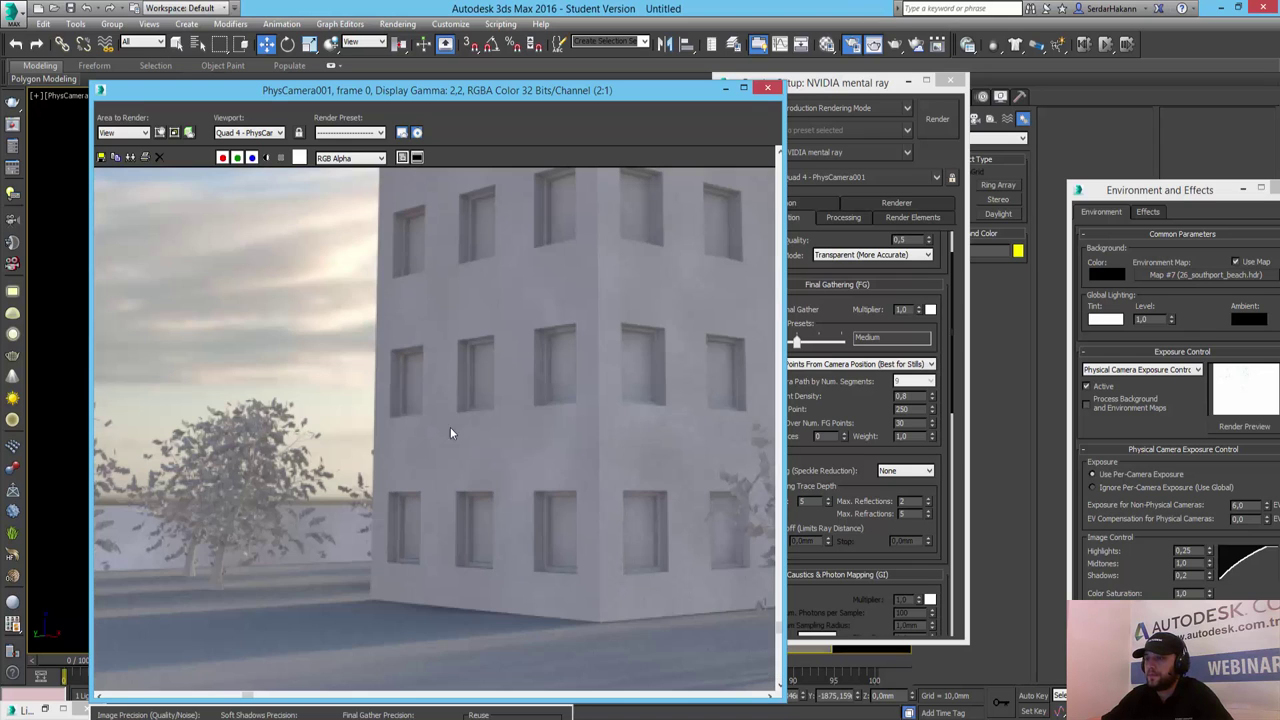
{"action": "middle_click_drag", "start_coordinate": [567, 396], "coordinate": [508, 586]}
{"action": "scroll", "coordinate": [528, 562], "scroll_direction": "down", "scroll_amount": 1}
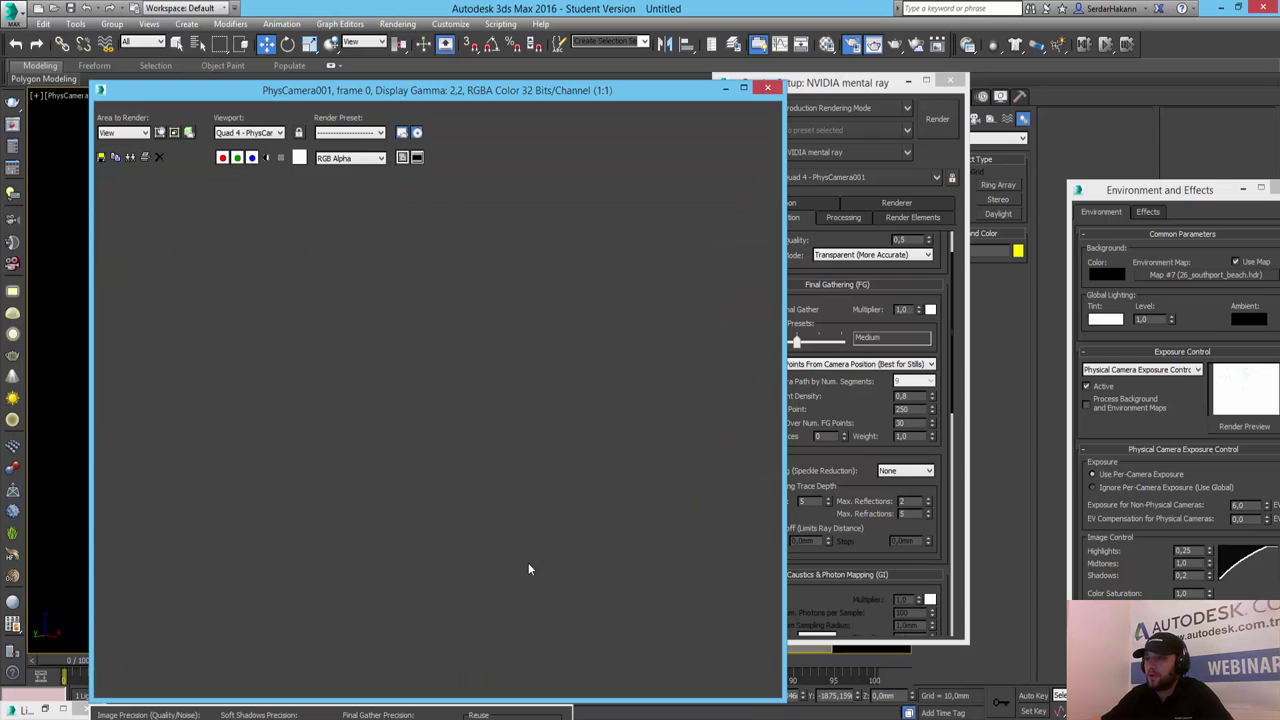
{"action": "scroll", "coordinate": [432, 546], "scroll_direction": "up", "scroll_amount": 1}
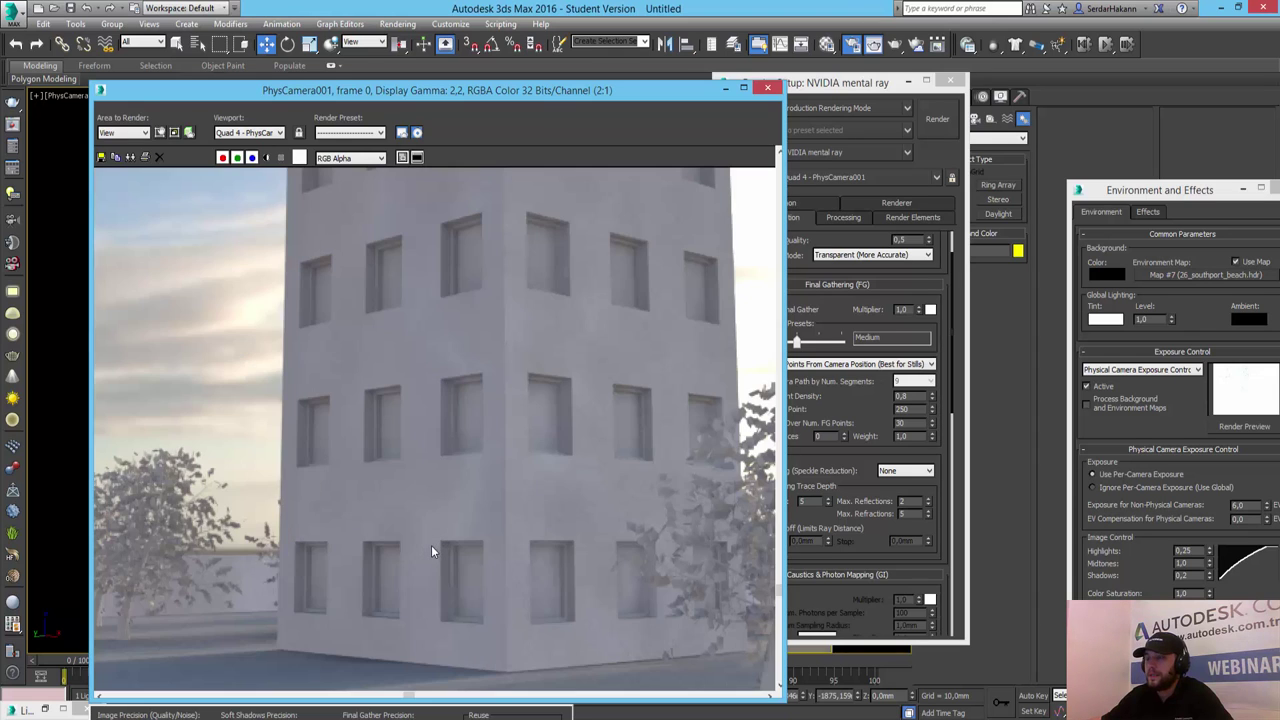
{"action": "scroll", "coordinate": [432, 546], "scroll_direction": "down", "scroll_amount": 1}
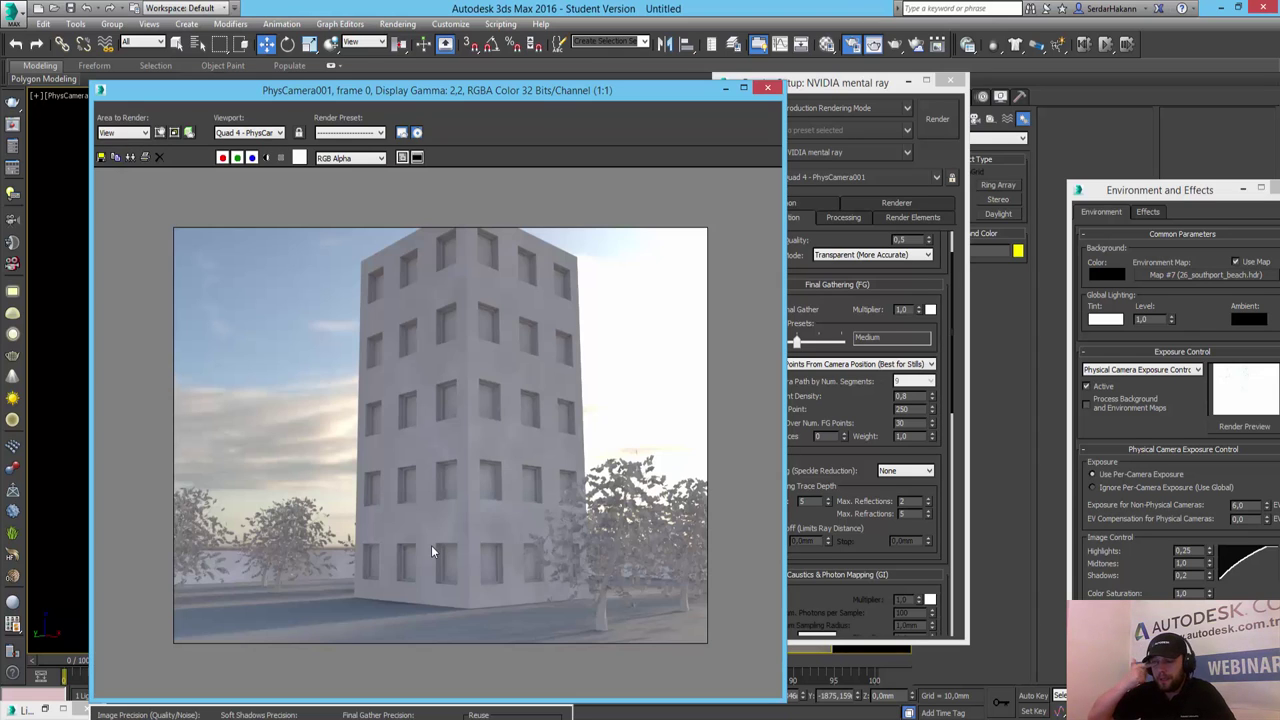